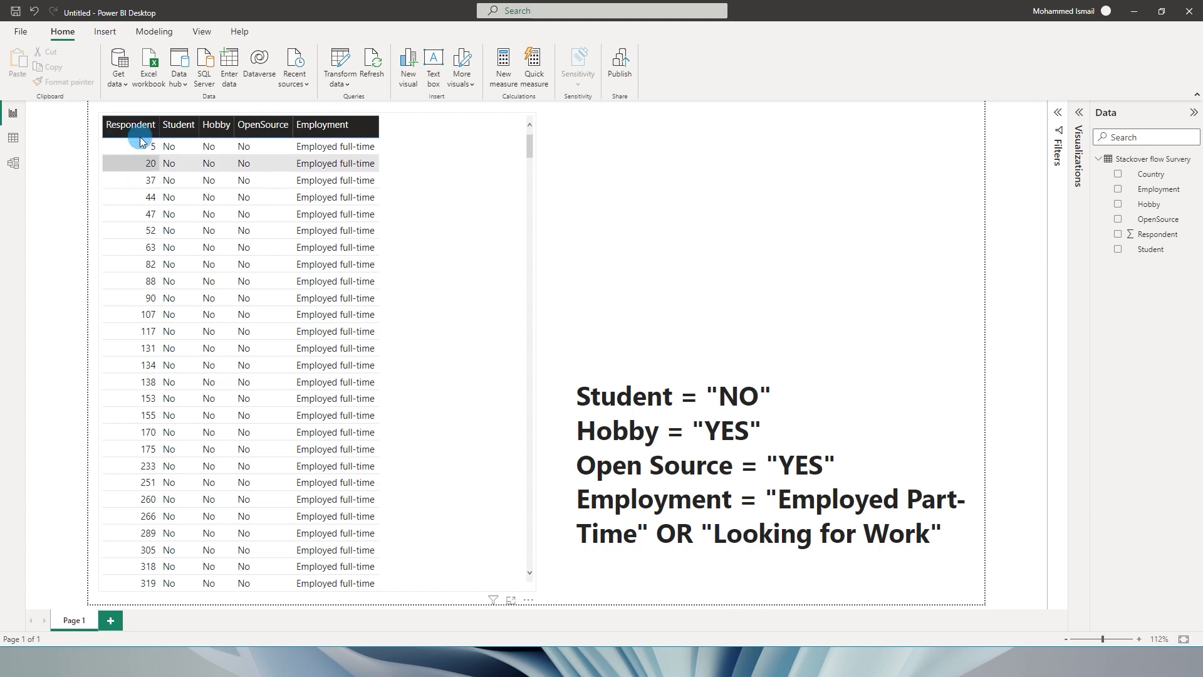
- Sort the survey table by the Student, Hobby and OpenSource columns
left_click(178, 125)
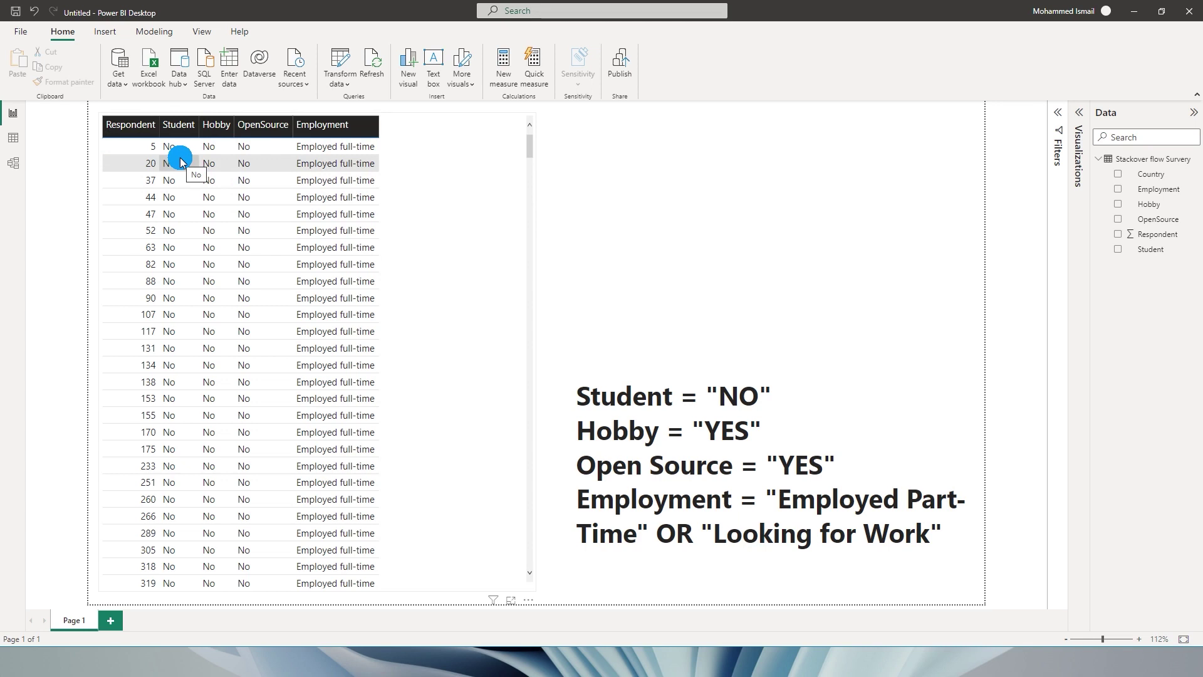
left_click(220, 134)
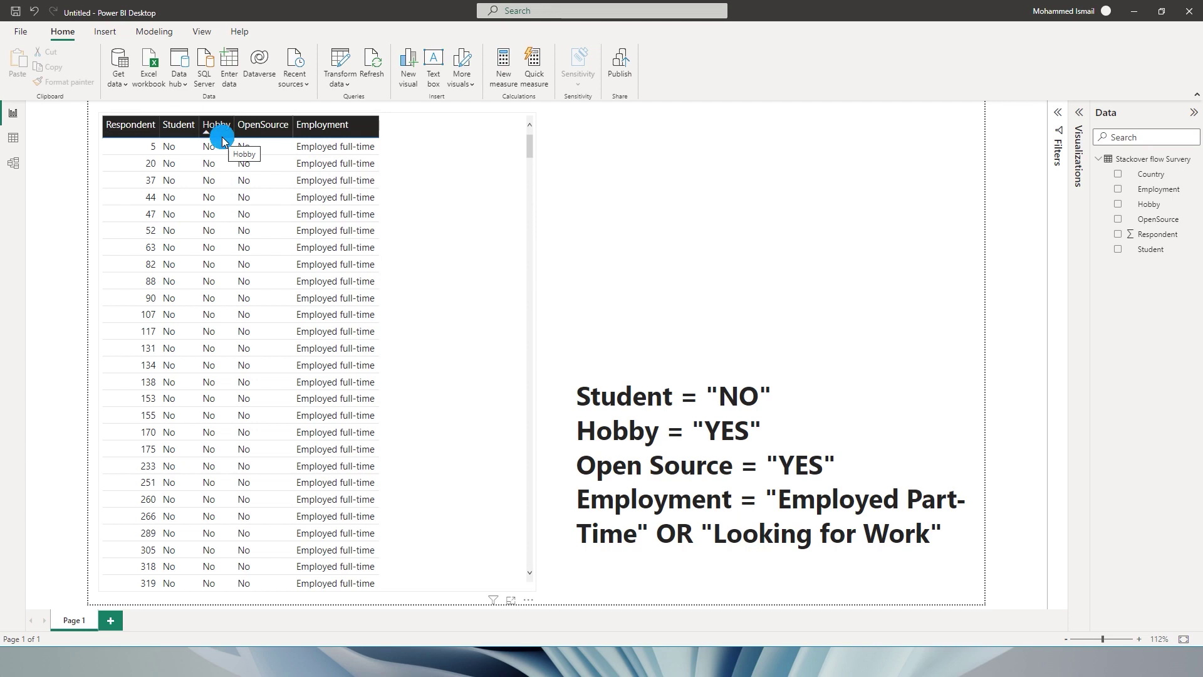
left_click(258, 131)
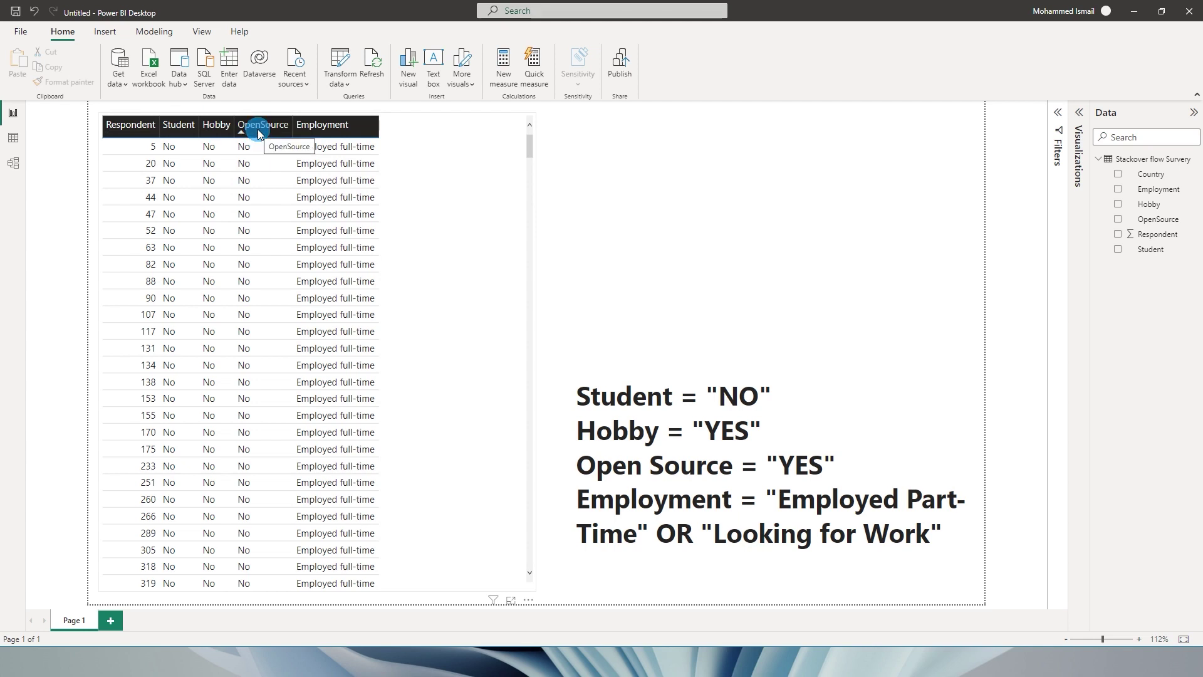
- Review respondent 37's row and Employment value, then select the table visual to show its filters
left_click(255, 163)
left_click(321, 181)
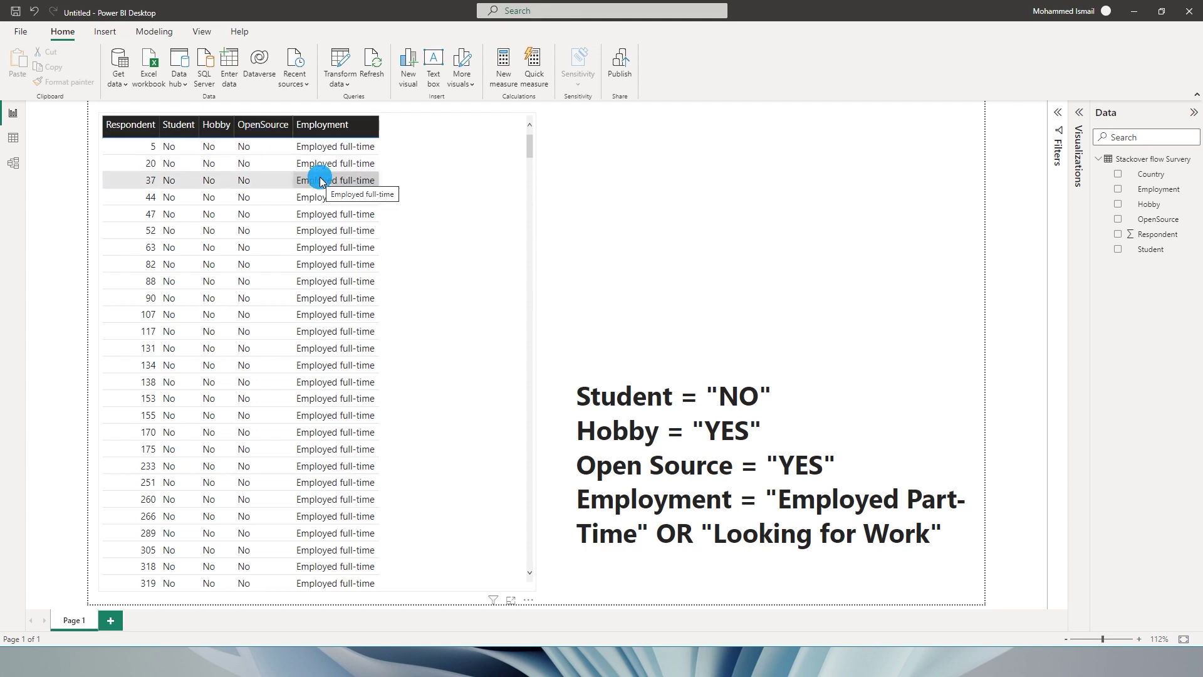
left_click(322, 123)
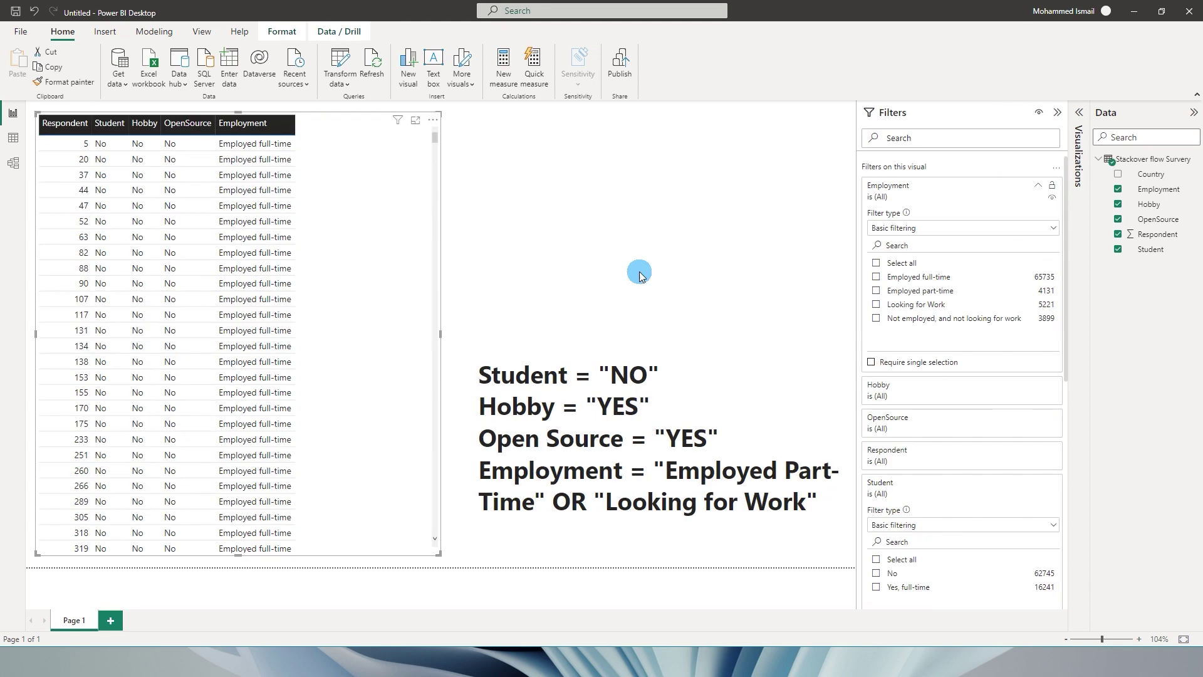
- Review the Employment filter values, then start a new calculated column
left_click(943, 278)
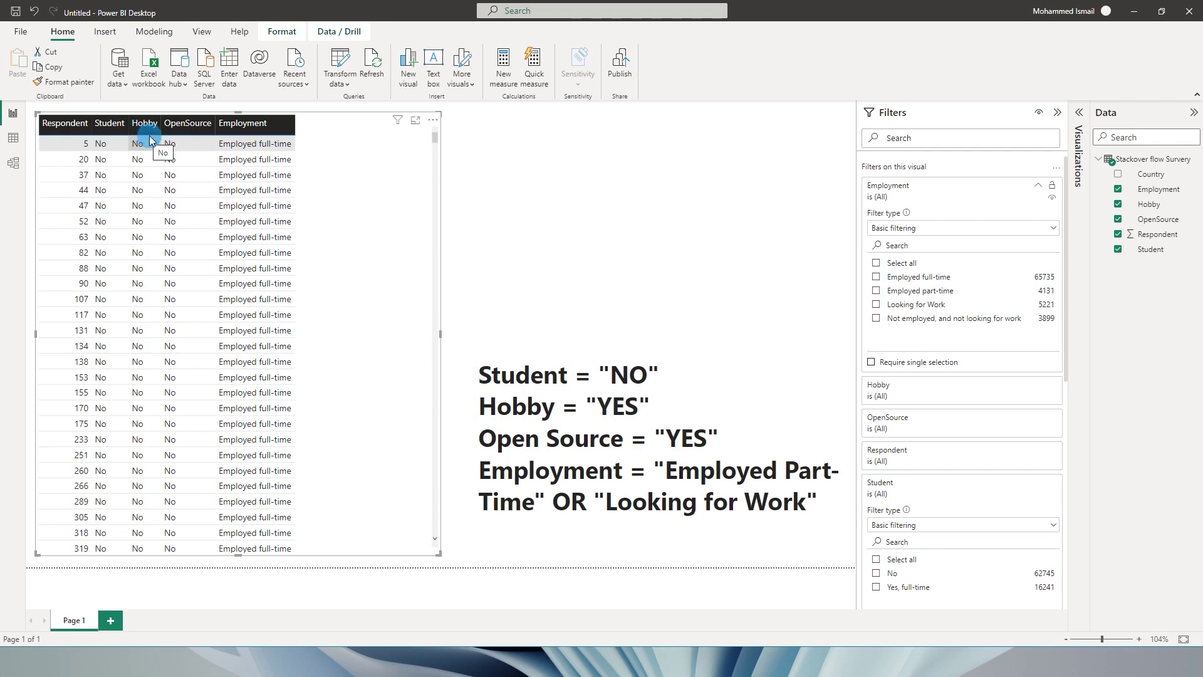
left_click(190, 148)
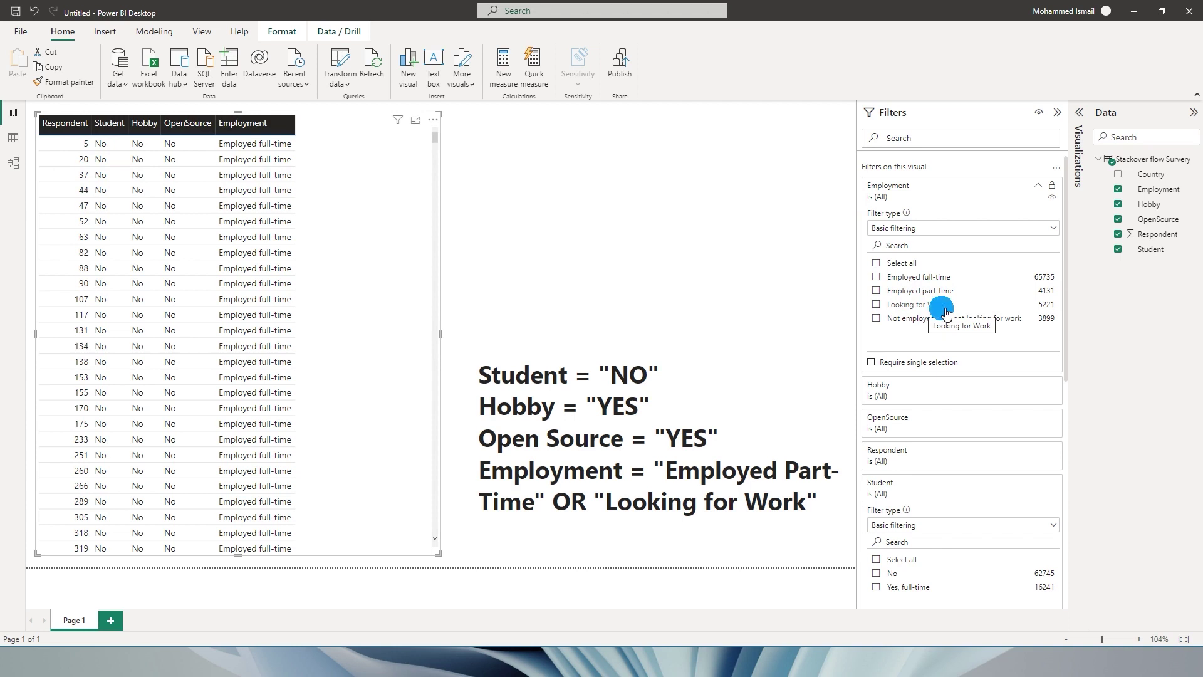
- Rename the new column to Status and begin an IF test on the Student column
double_click(122, 121)
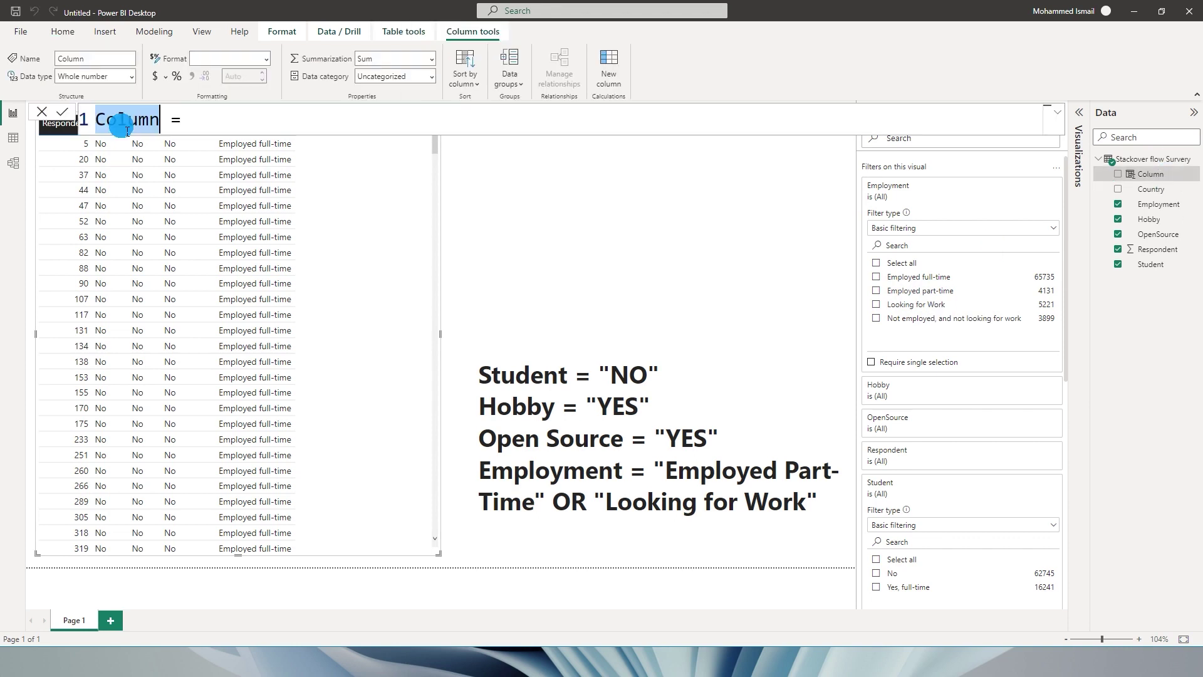
type("Status")
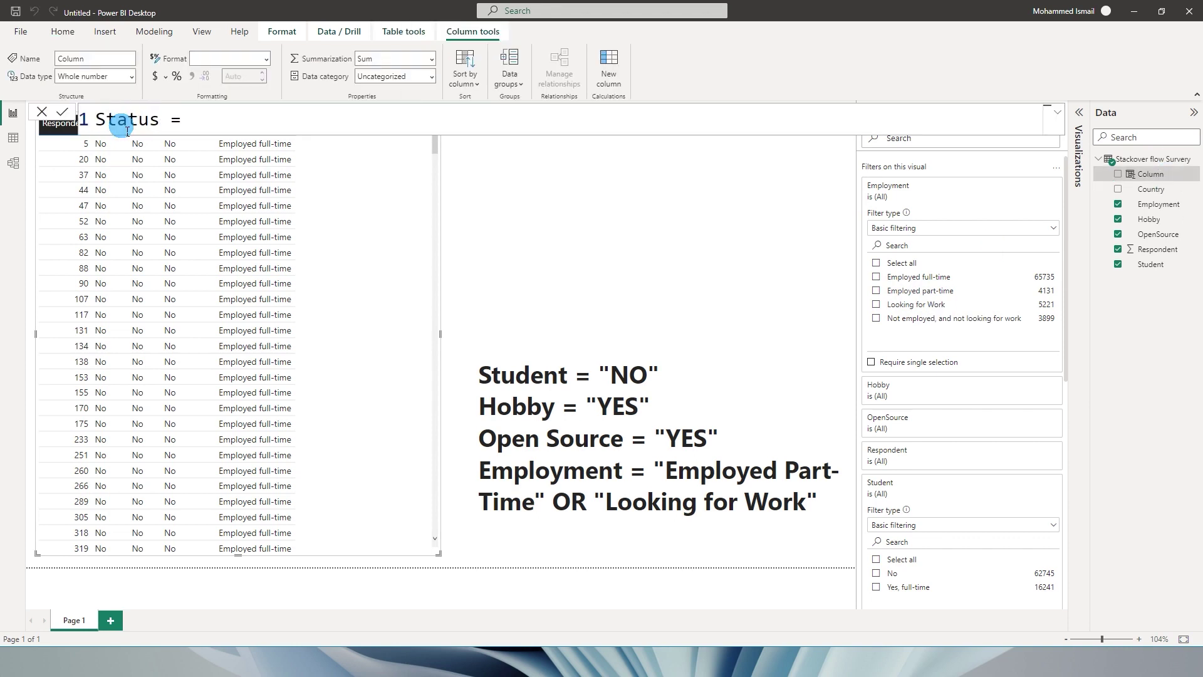
left_click(212, 122)
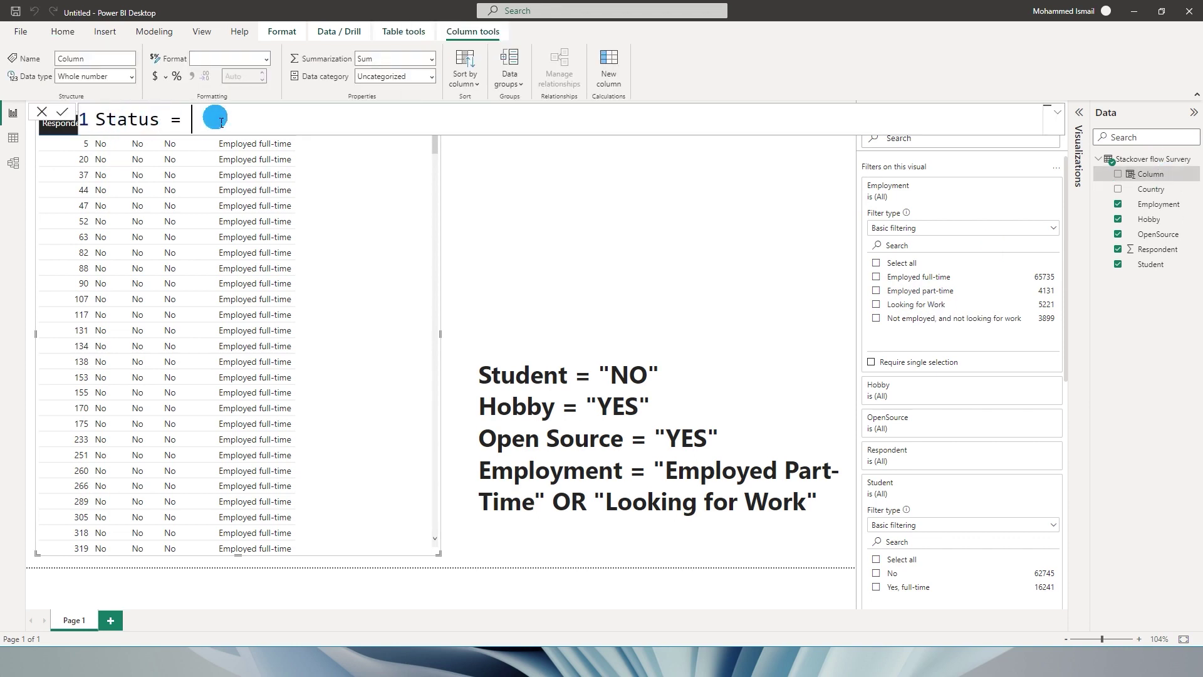
type("i")
key("Tab")
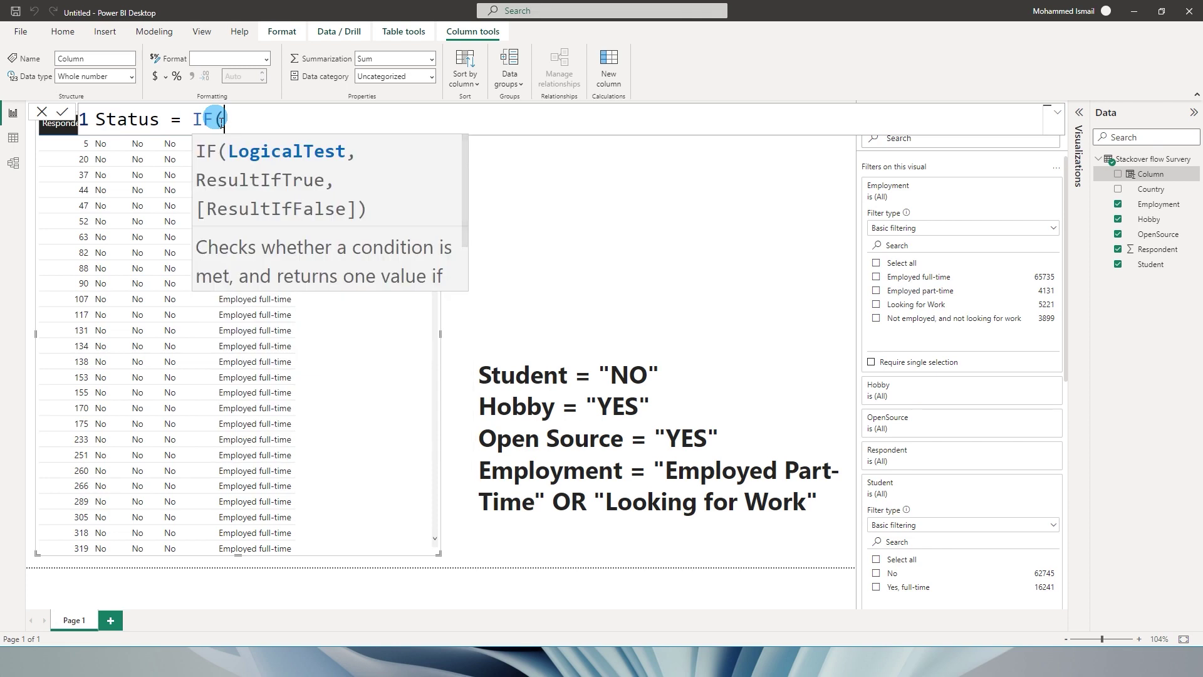
type("stude")
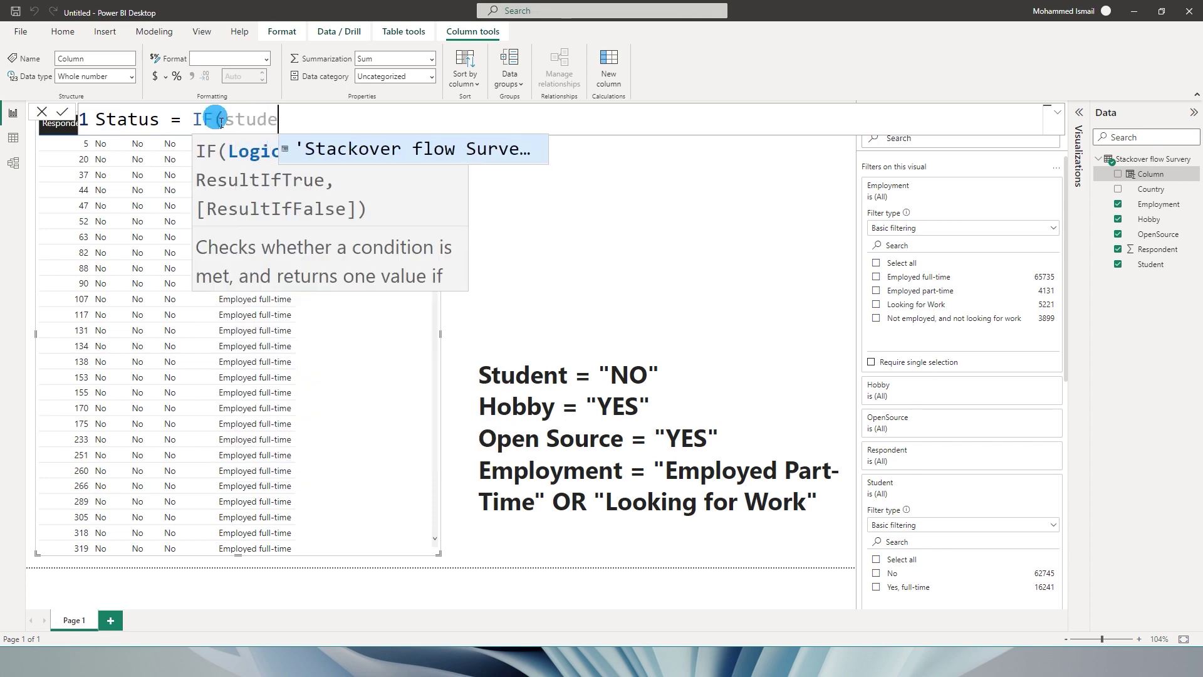
key("Tab")
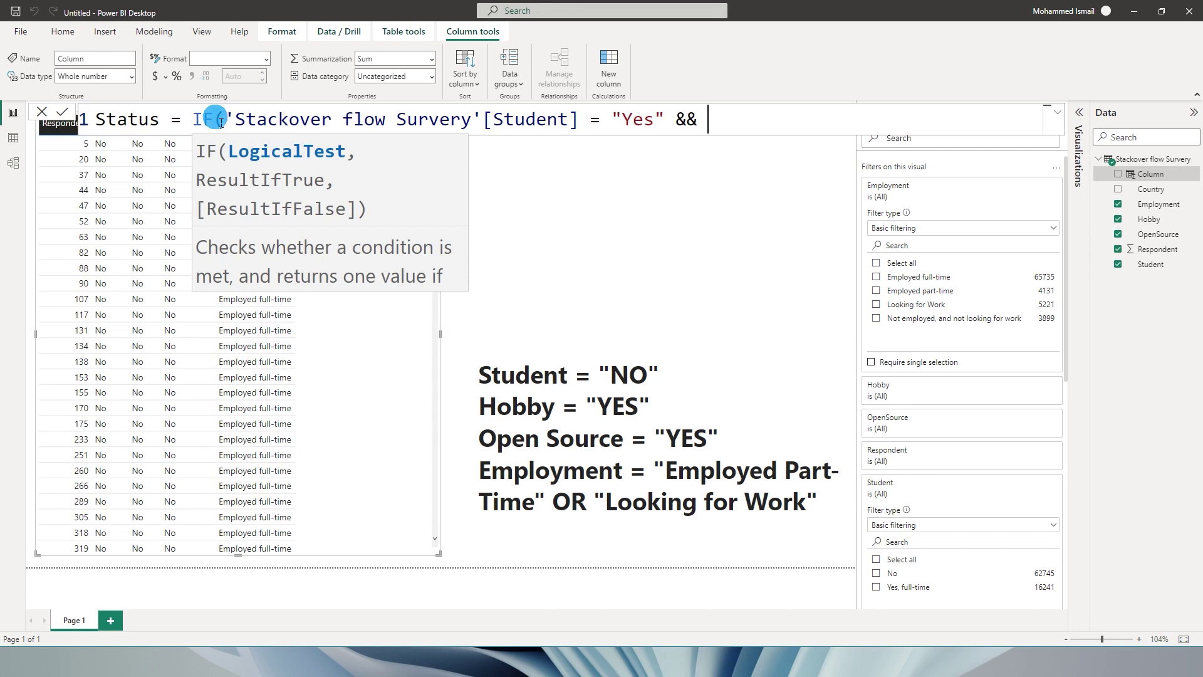
- Add Hobby = "Yes" on its own indented line, joined with &&
type("Hobby")
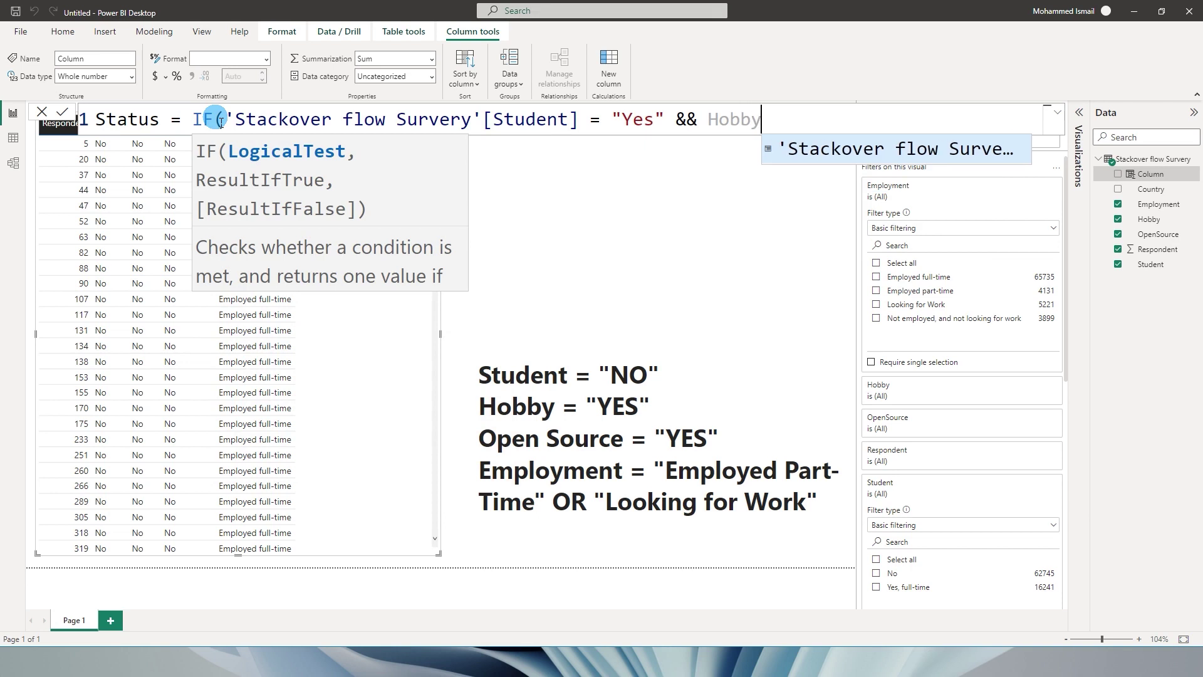
key("Tab")
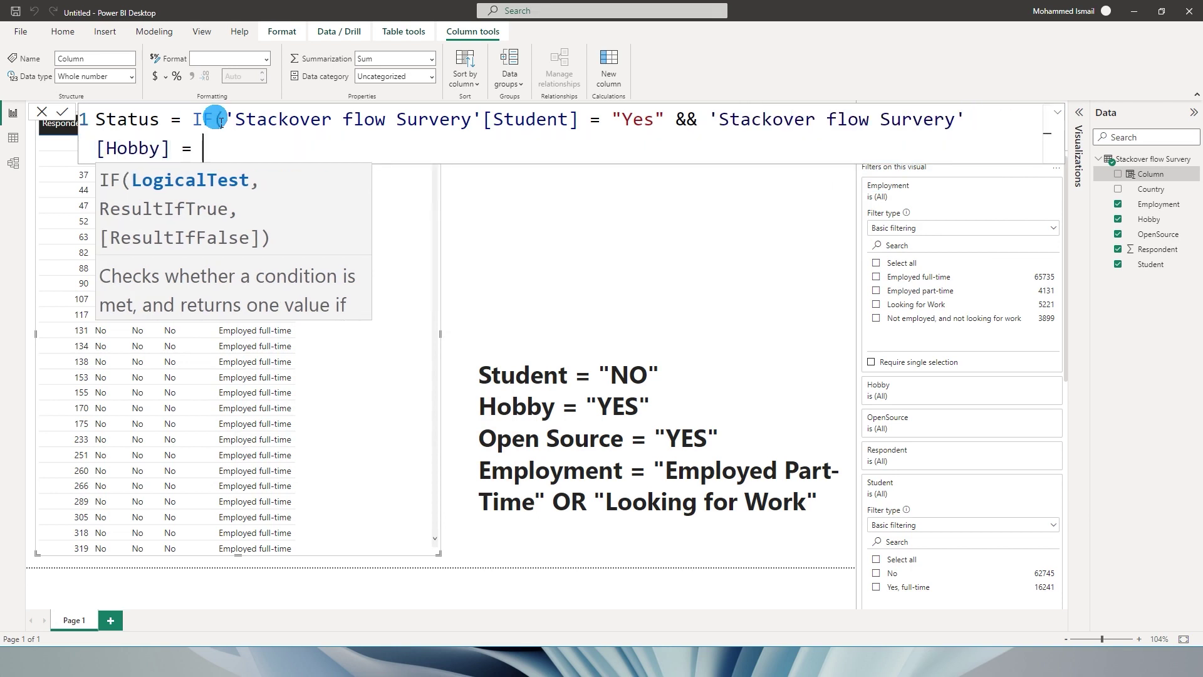
type("= \"Ye")
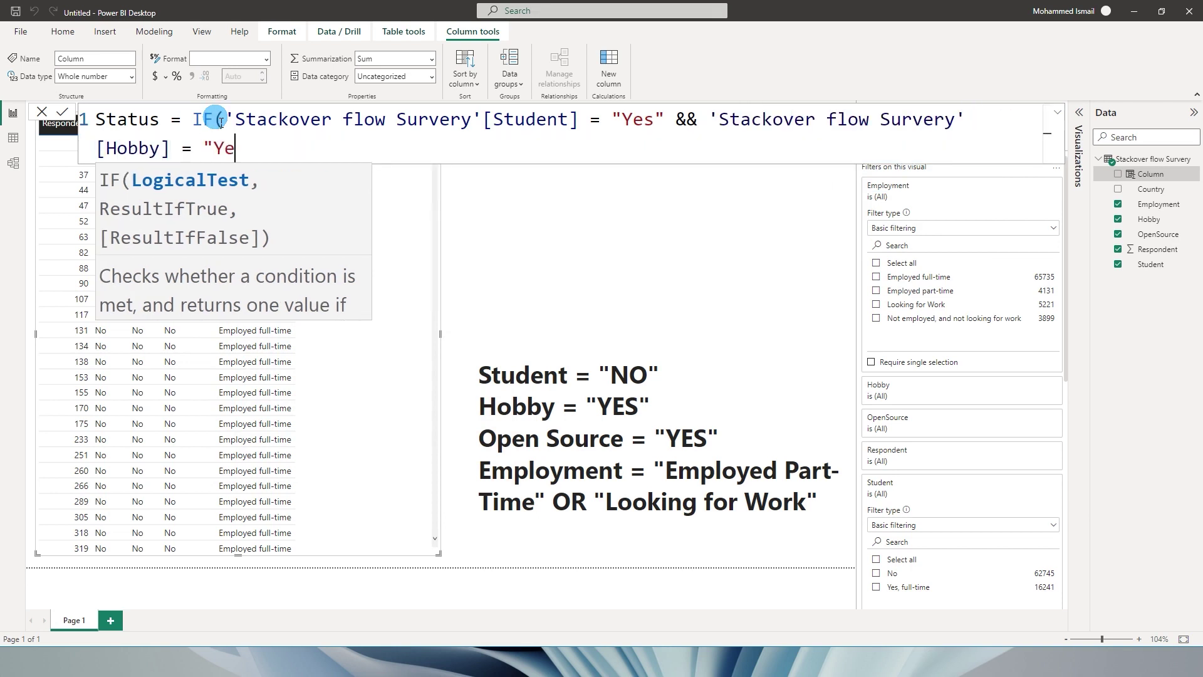
type("s")
left_click(709, 119)
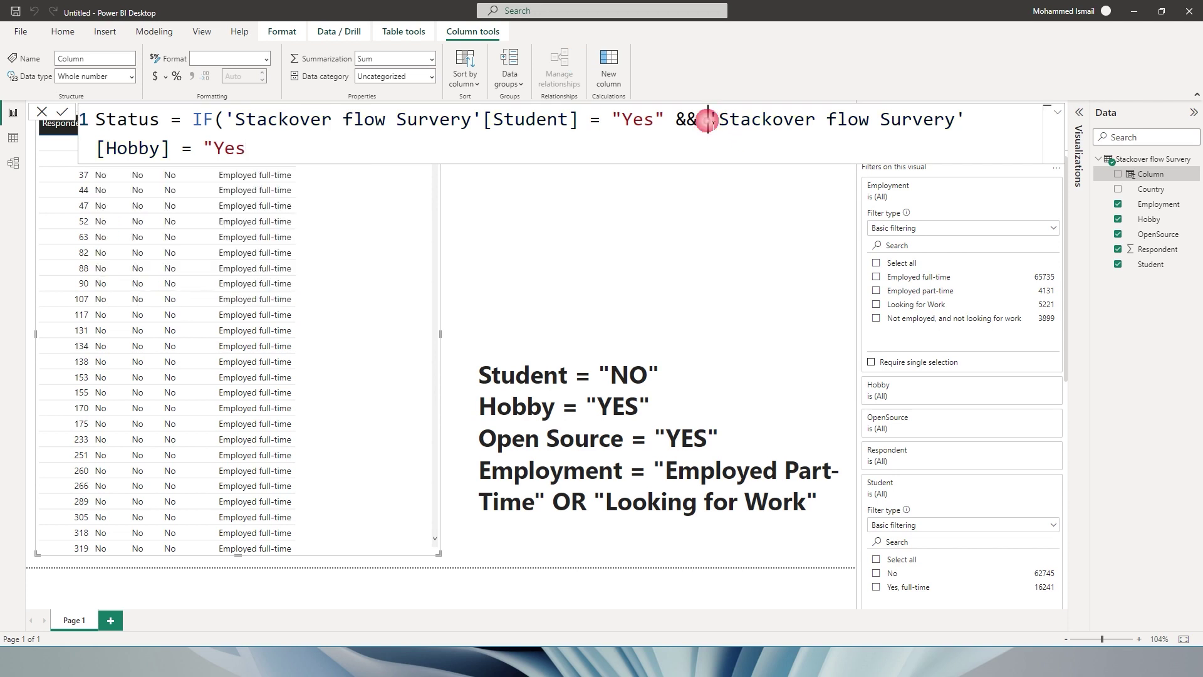
key("shift+Return")
key("Tab")
key("Tab")
key("Tab")
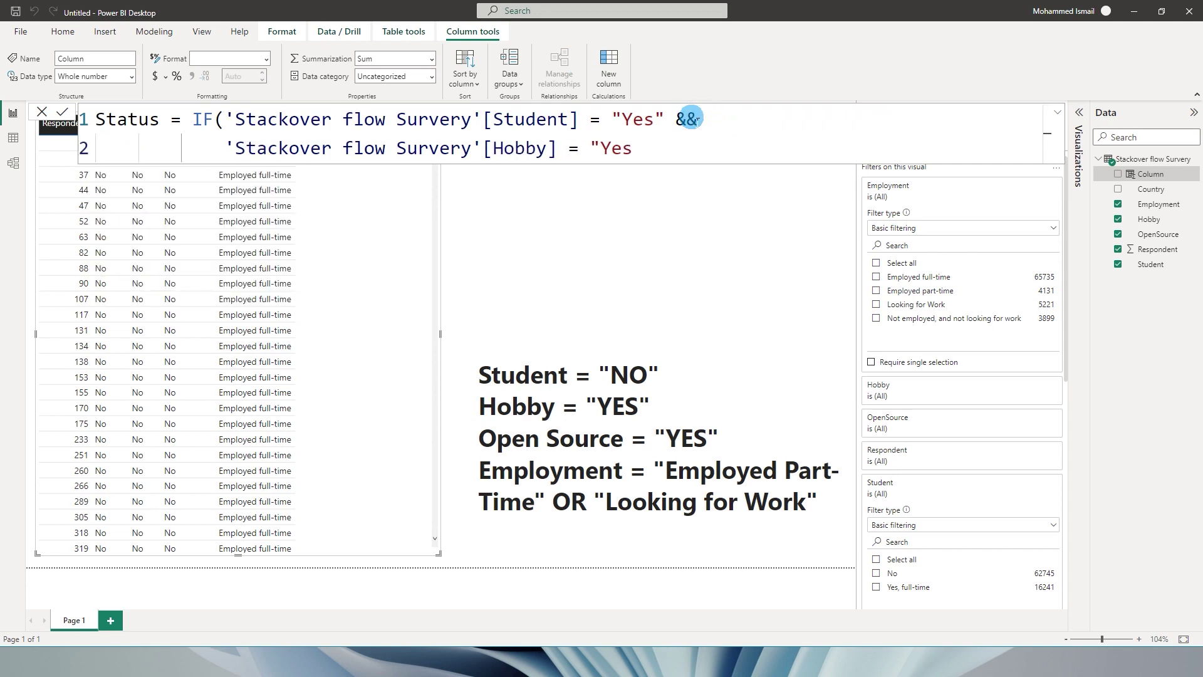
left_click(671, 153)
type("&")
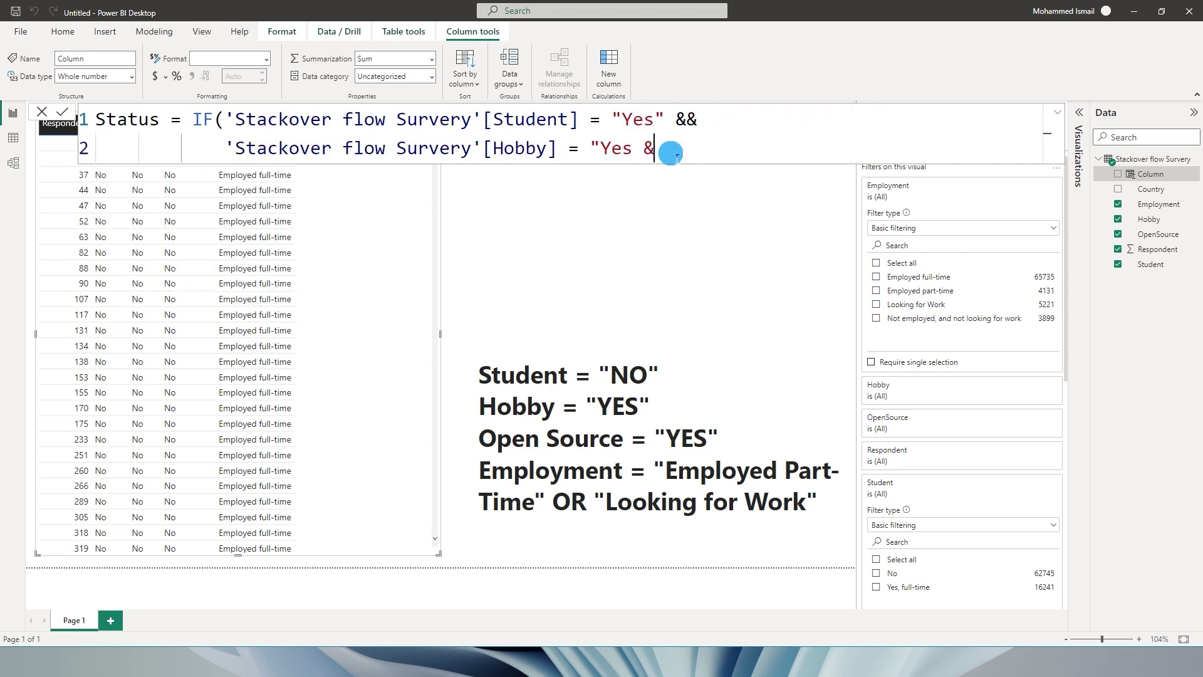
type("&")
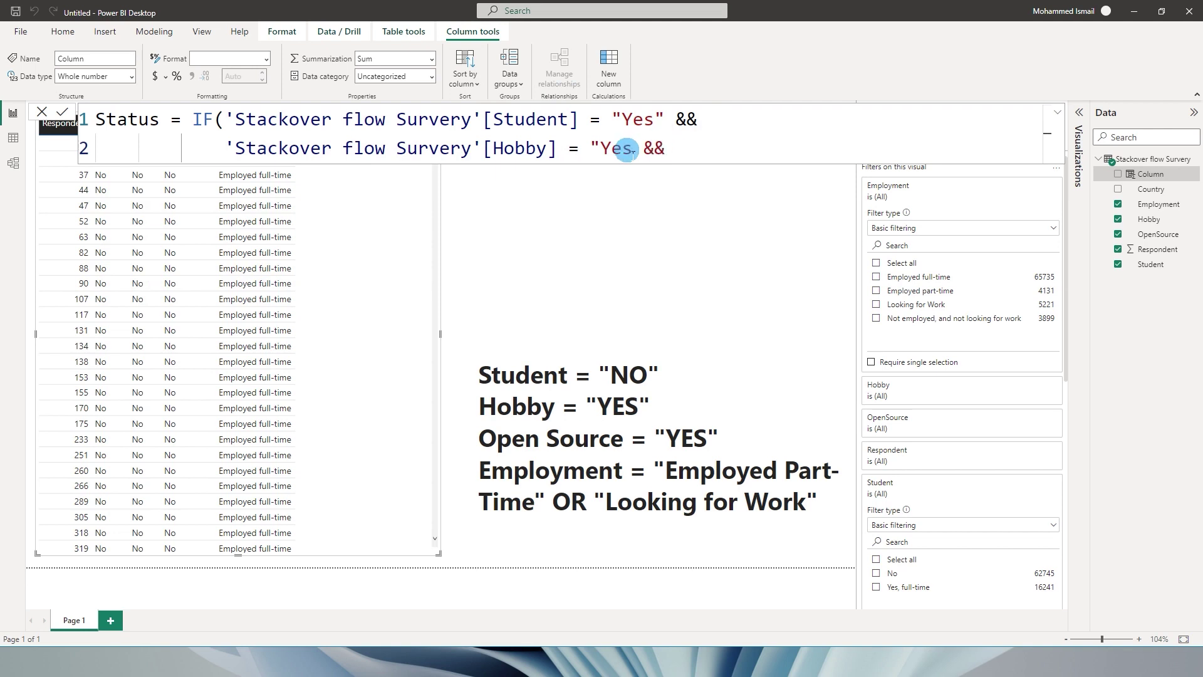
- Close the quote on line 2, add OpenSource = "Yes" on line 3, and select Student's Yes value
left_click(633, 151)
type("\"")
left_click(719, 148)
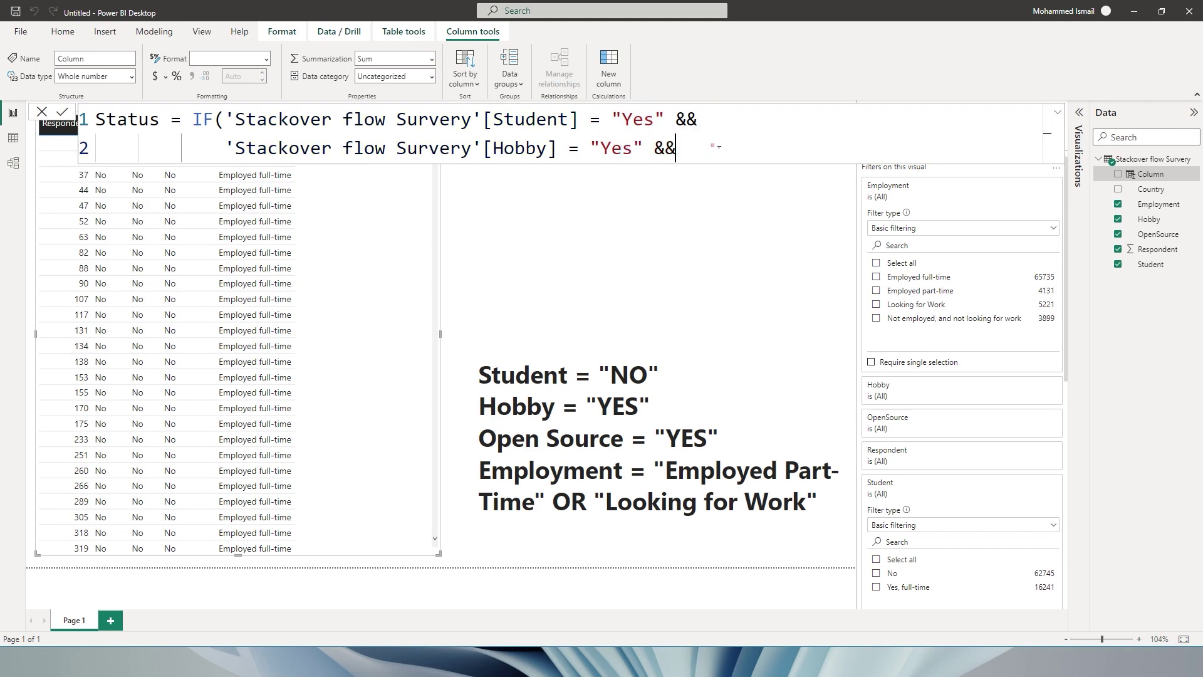
key("shift+Return")
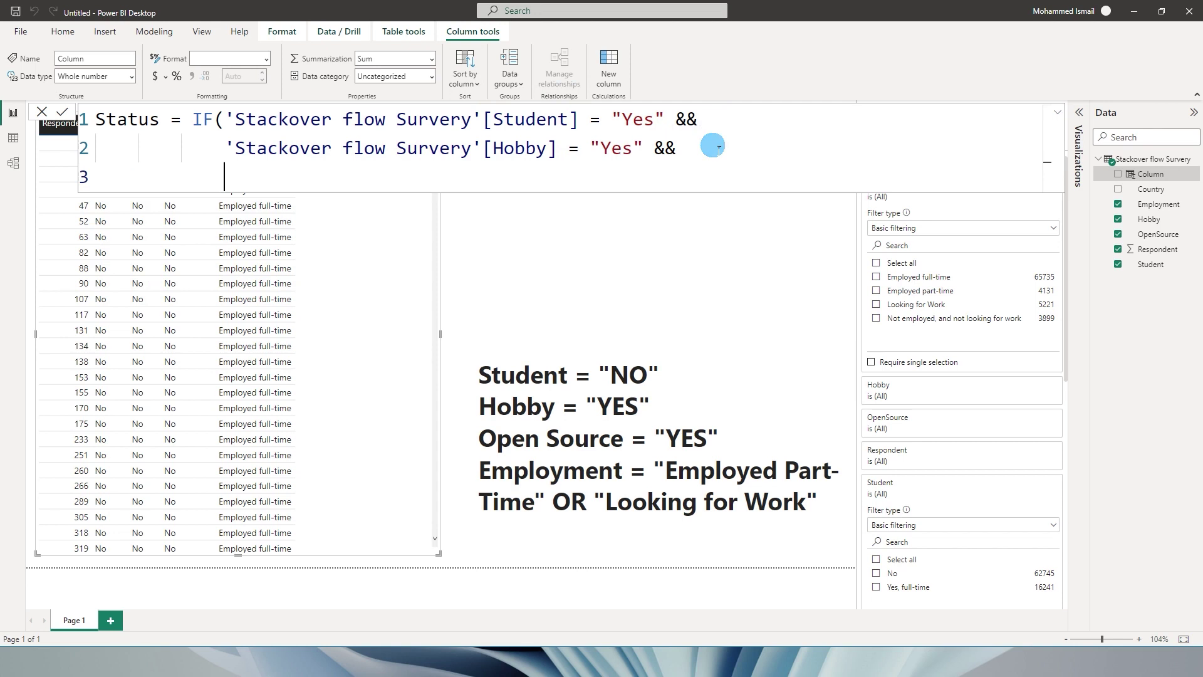
type("Open")
key("Tab")
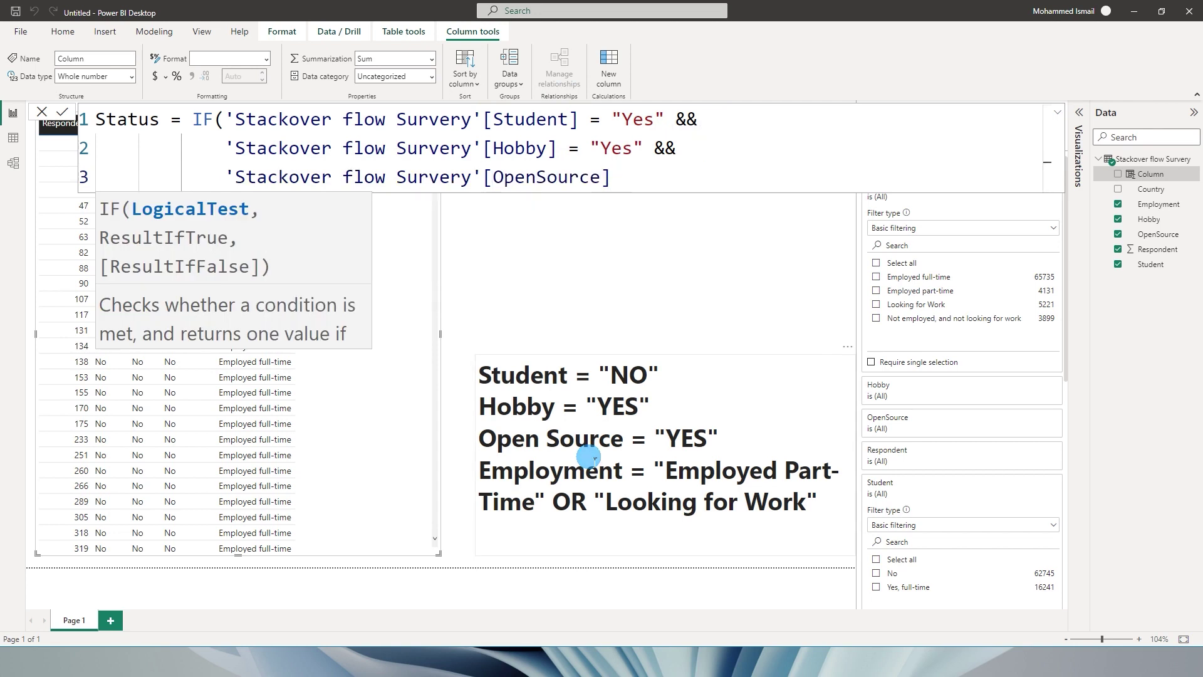
type("= \"Yes")
double_click(638, 119)
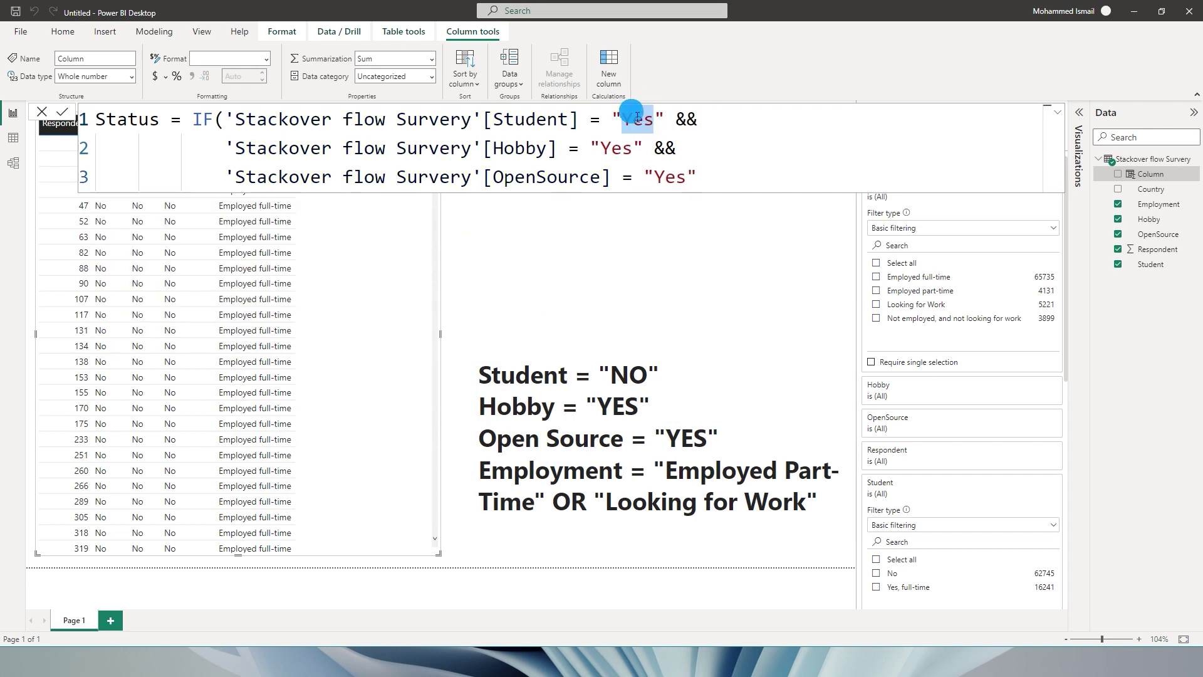
- Change the Student test to "No" and add Employment = "Employed Part-Time" on line 4
type("No")
left_click(728, 186)
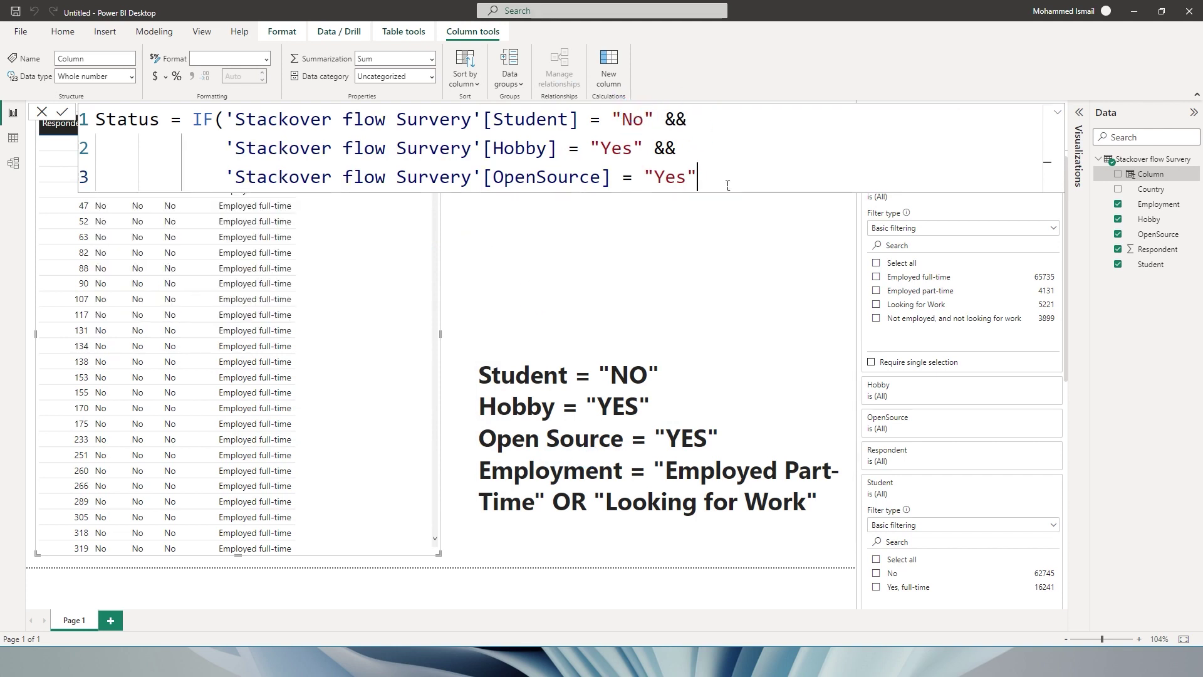
left_click(763, 172)
type("&&")
key("shift+Return")
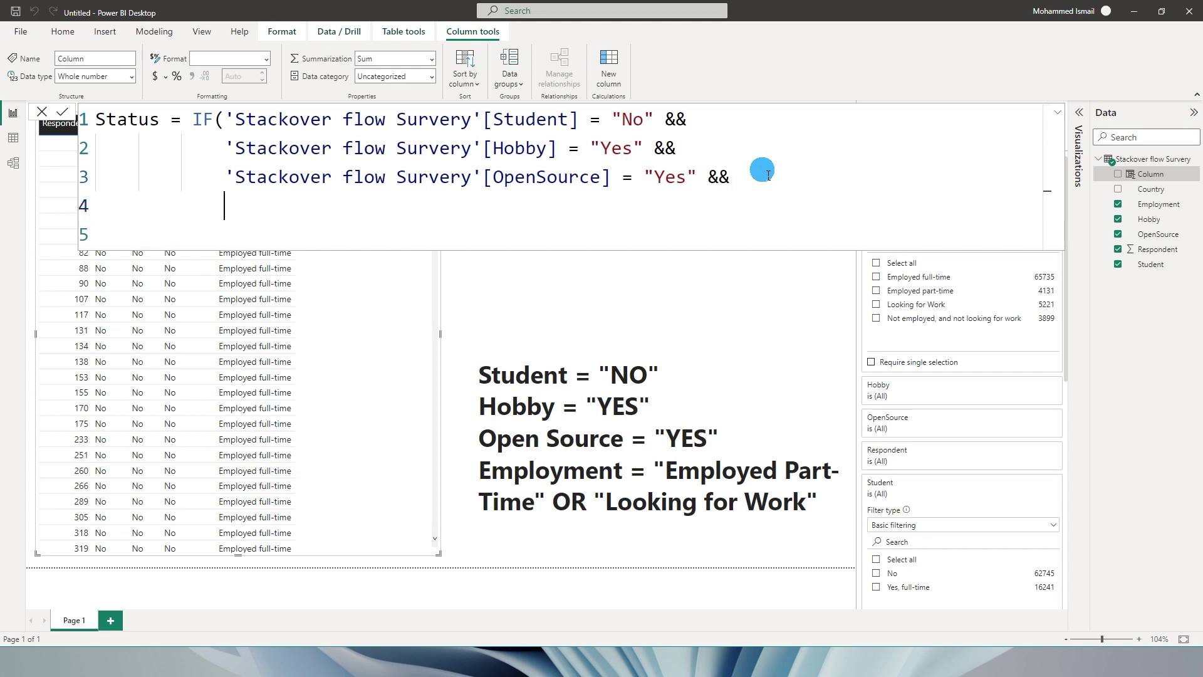
type("Empl")
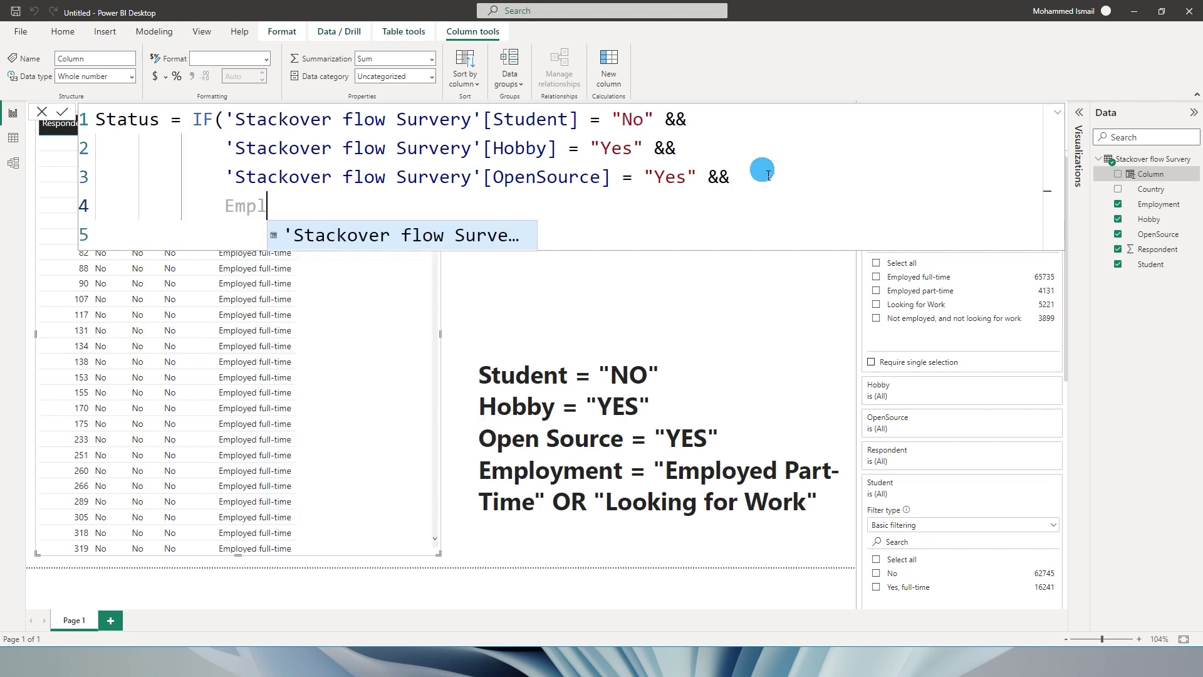
key("Tab")
type("= ")
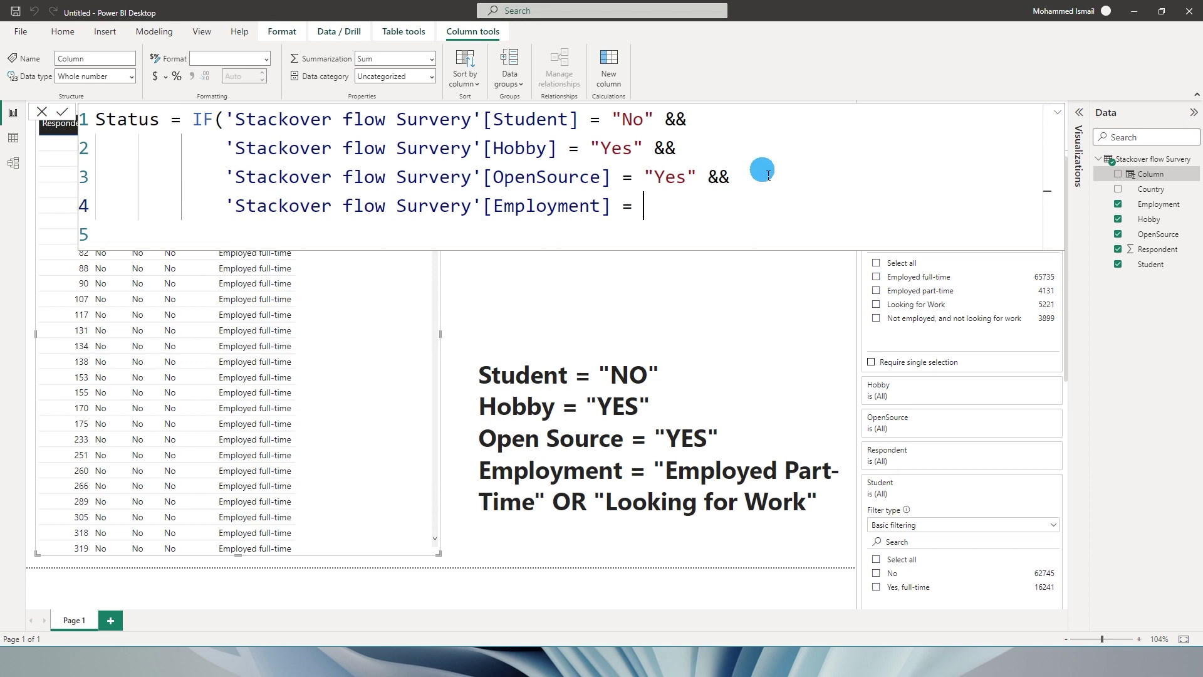
type("\"Employed Part-T")
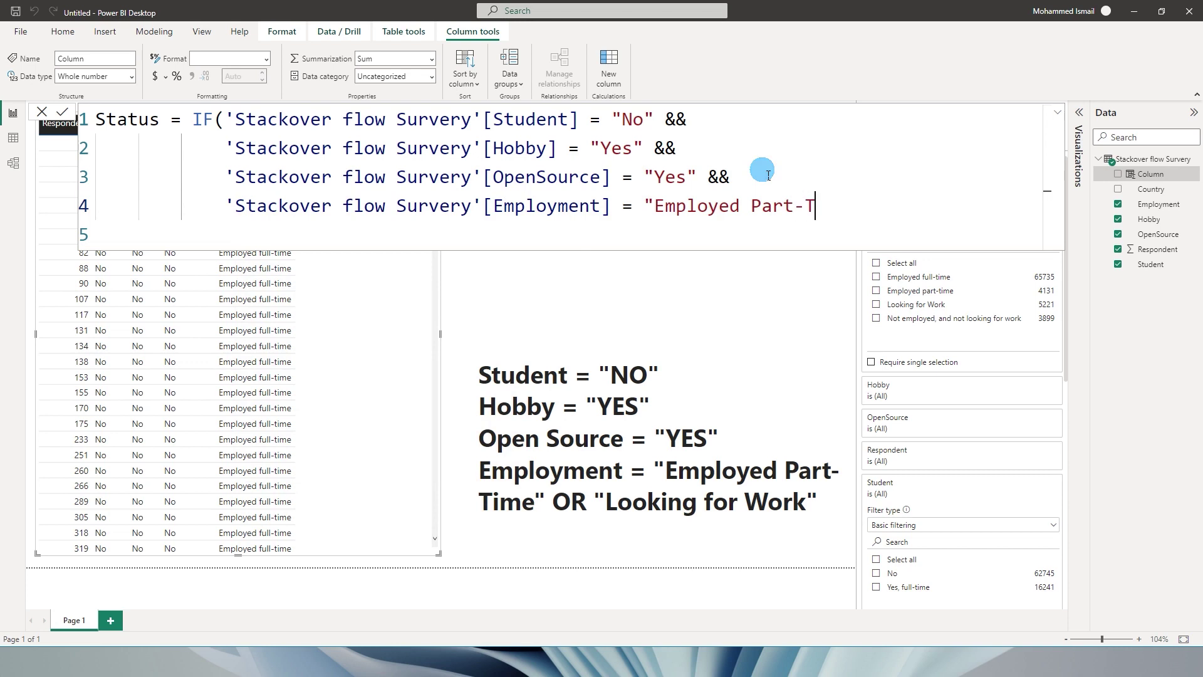
type("ime\"")
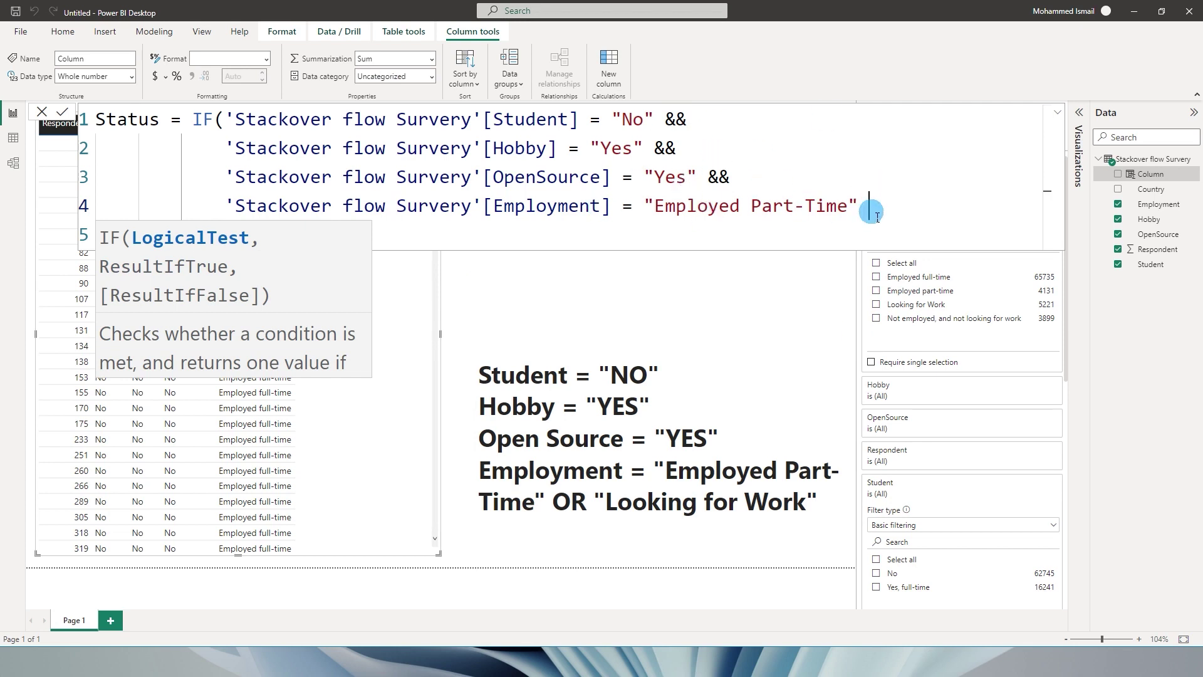
- Finish the IF with results "Schedule" and "Ignore" and commit the Status column
type(",")
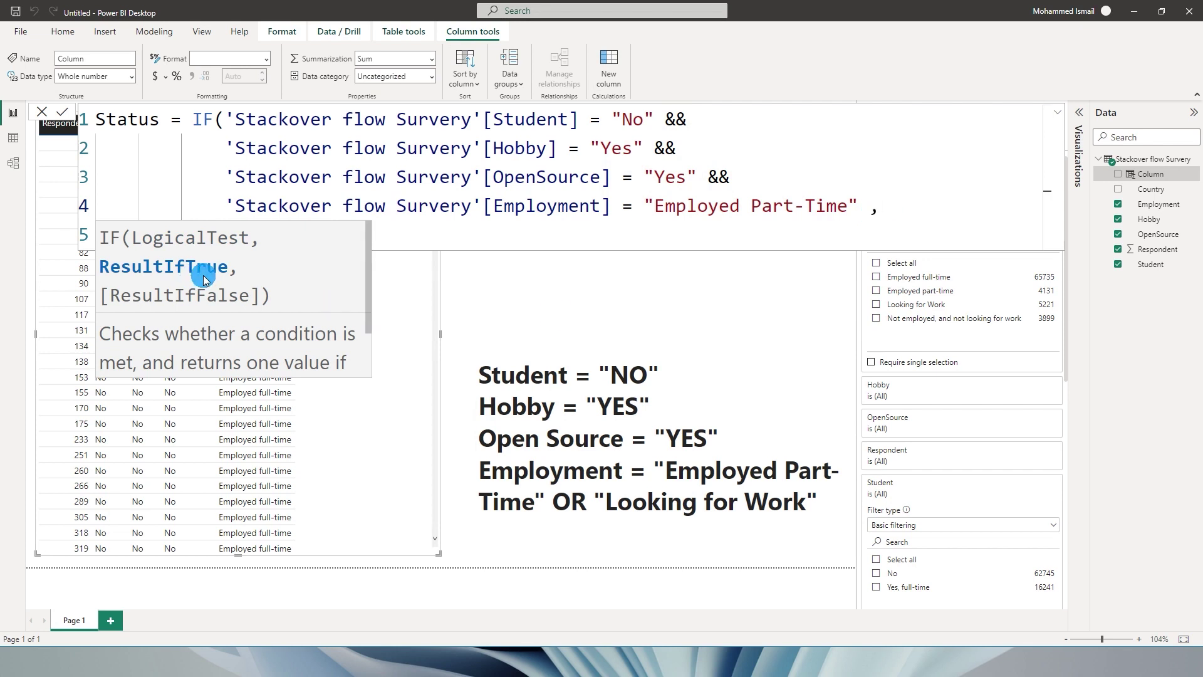
left_click(912, 205)
type("\"Sched")
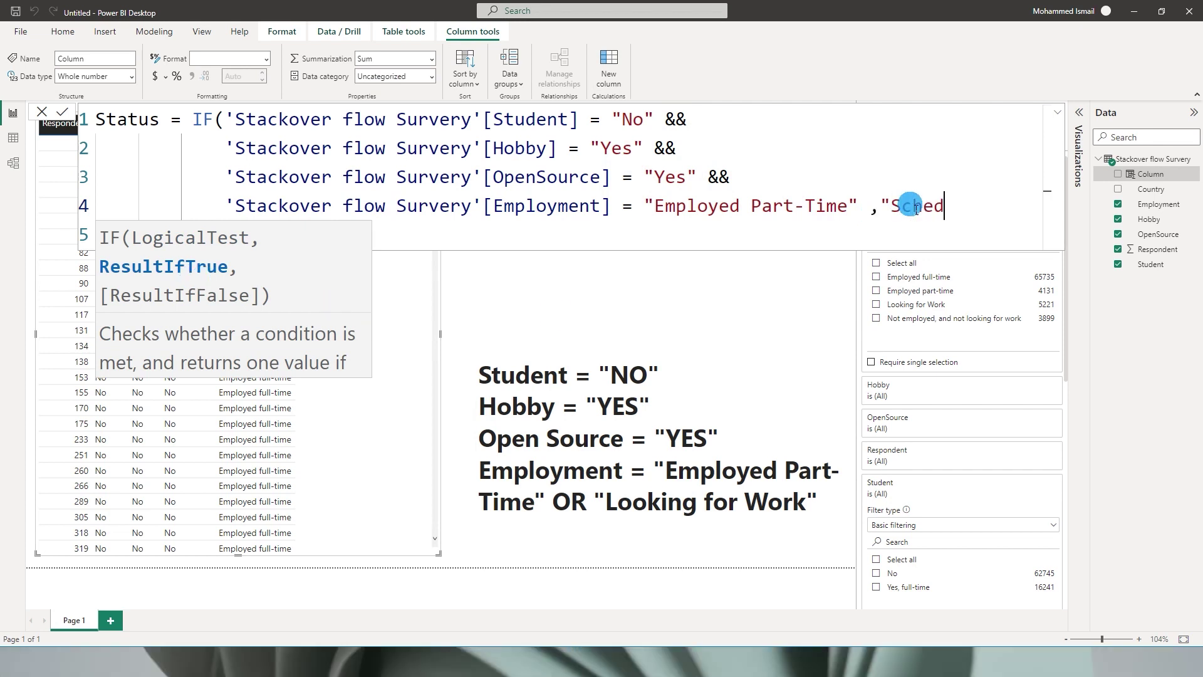
type("ule\",")
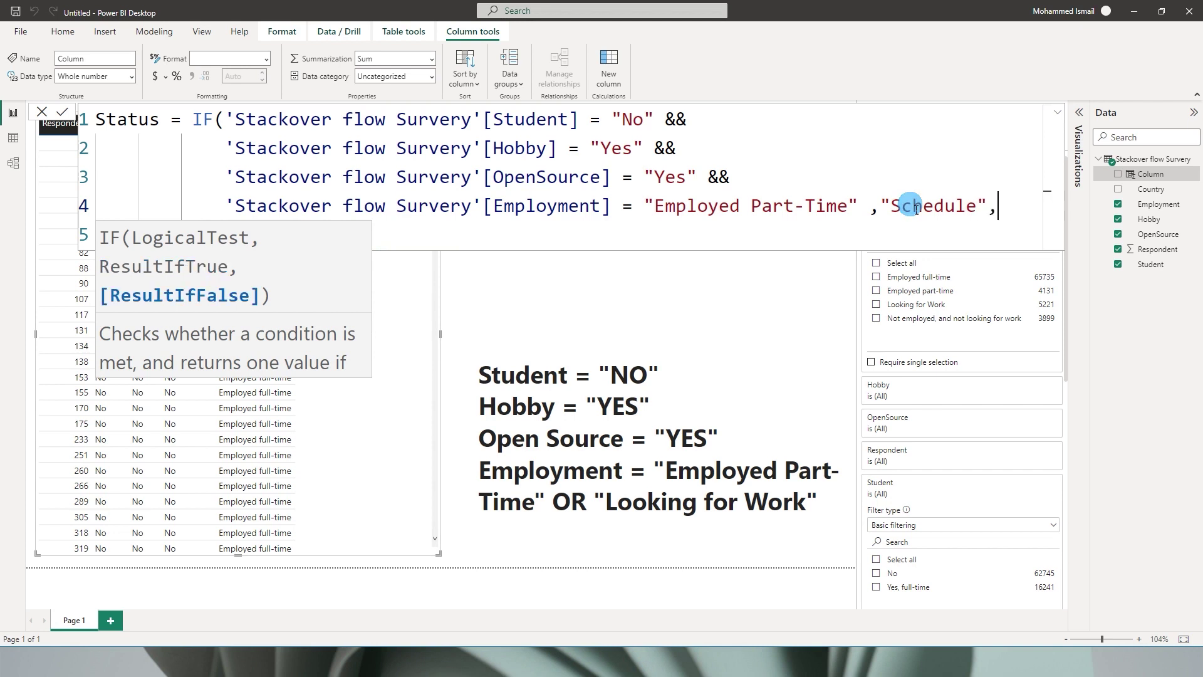
type("\"Ignore\"")
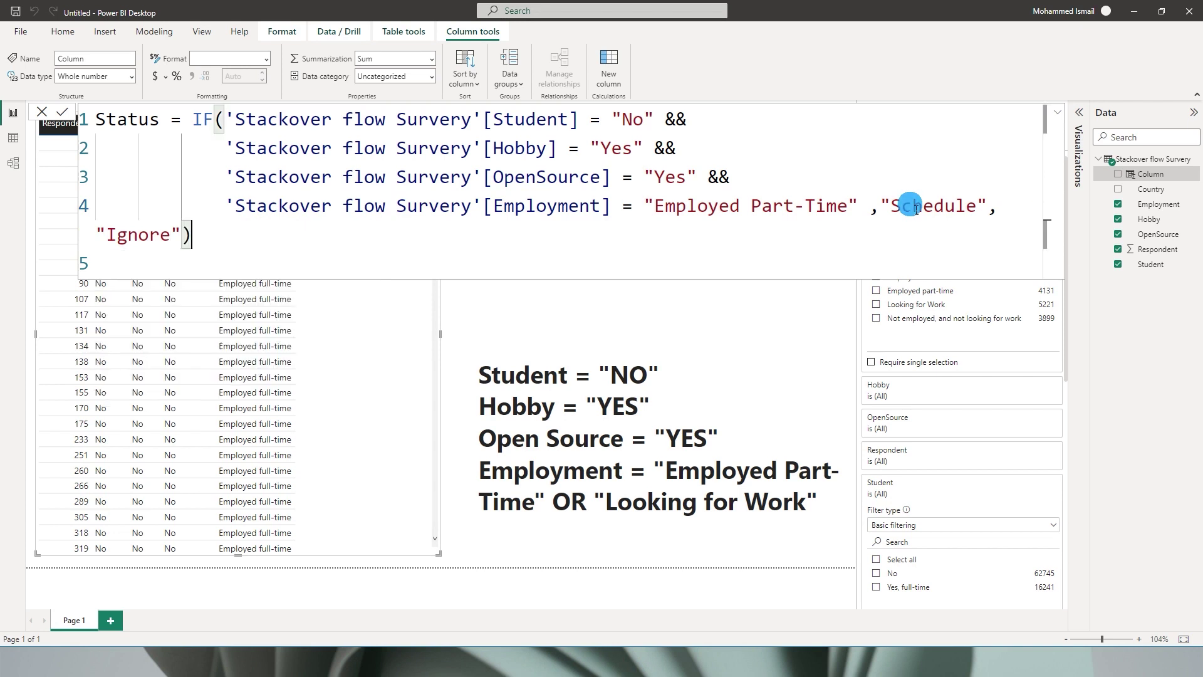
key("Return")
left_click(478, 234)
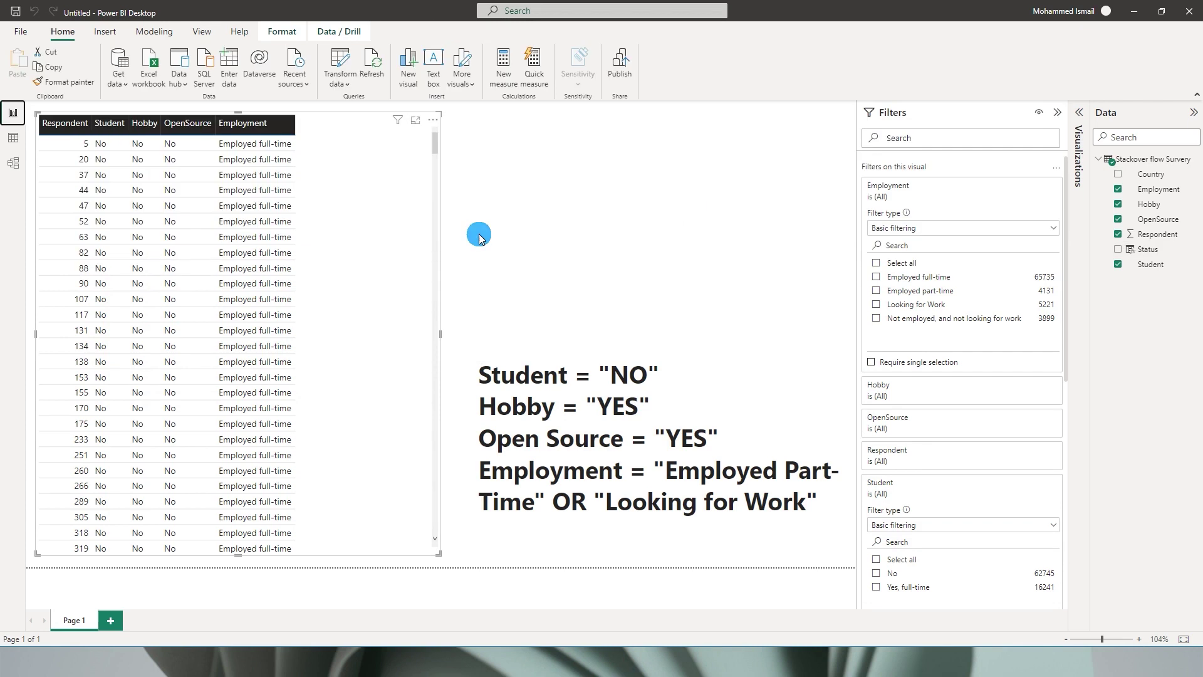
left_click(13, 140)
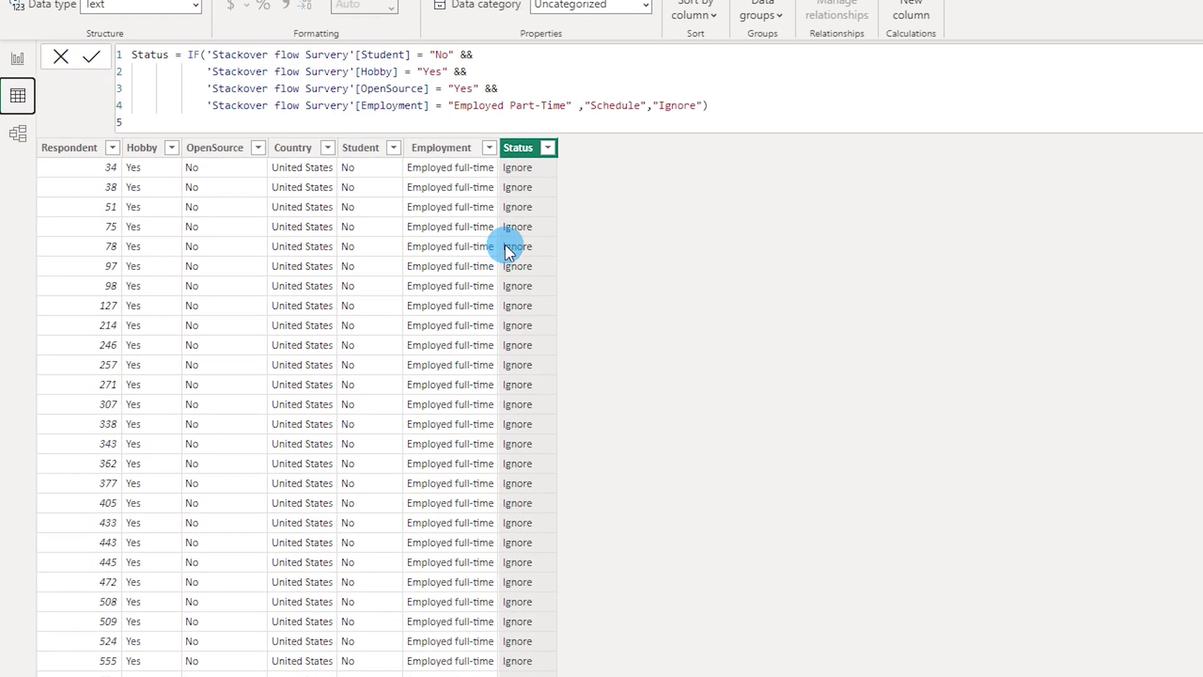
- In Table view, filter the Status column to Schedule only
left_click(547, 148)
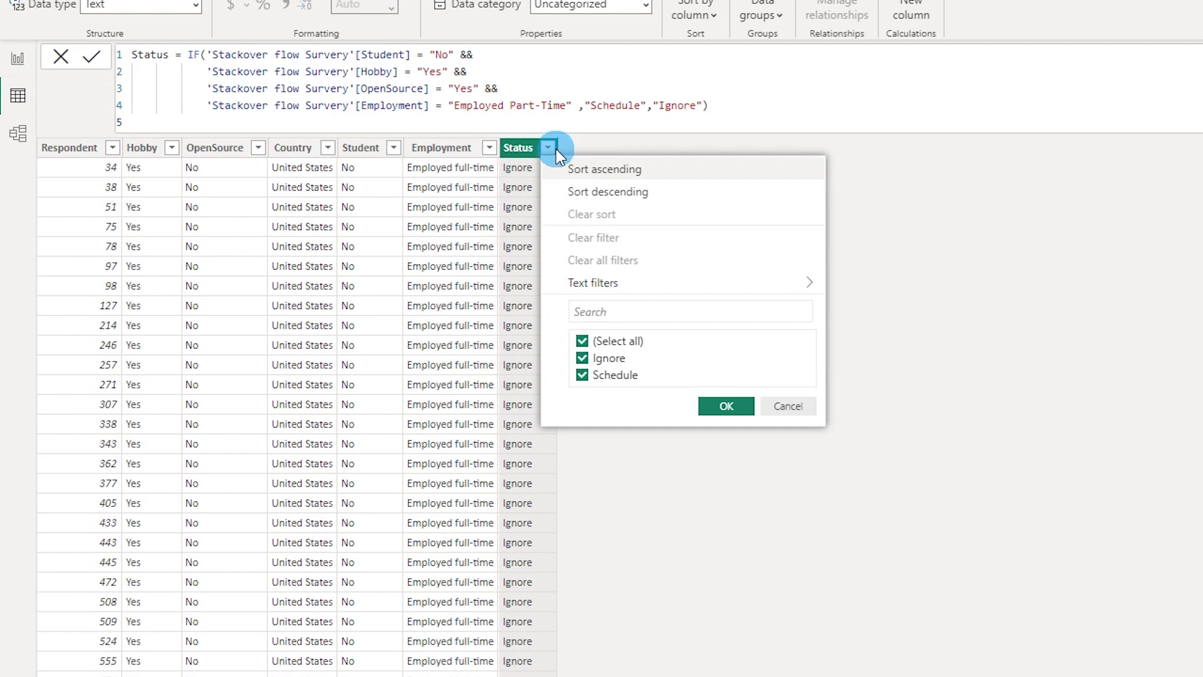
left_click(582, 341)
left_click(582, 375)
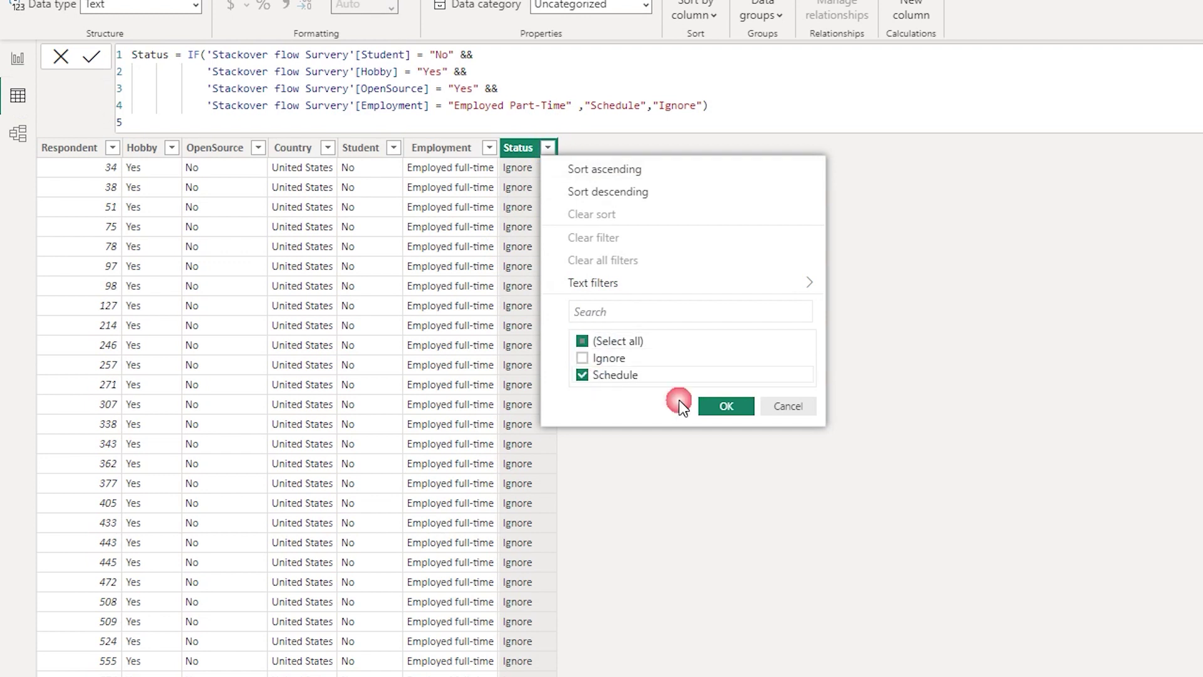
left_click(722, 406)
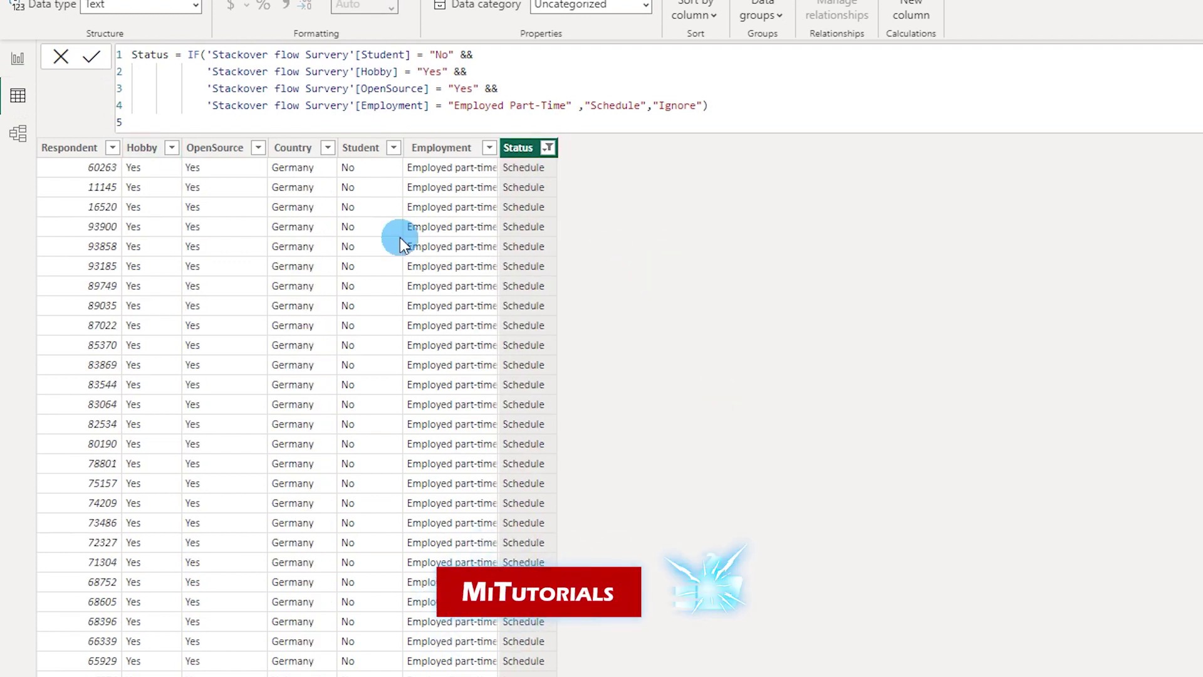
- Check the remaining Hobby, OpenSource, Student and Employment values, then return to the report
left_click(171, 149)
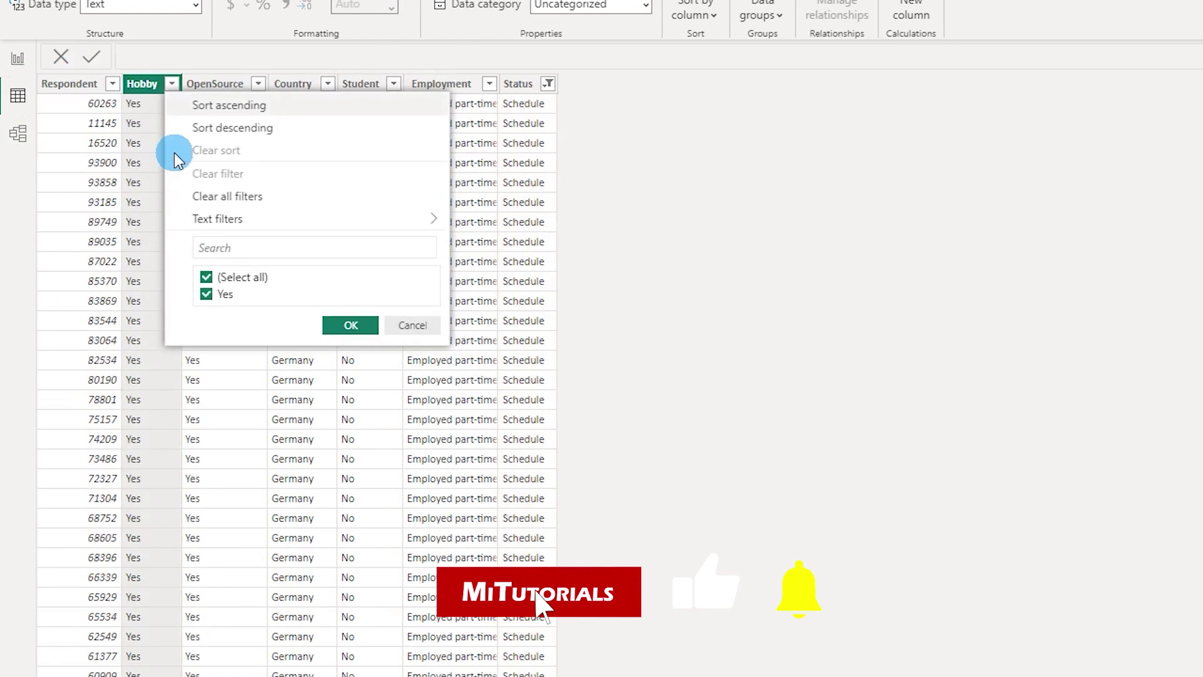
left_click(213, 126)
left_click(258, 83)
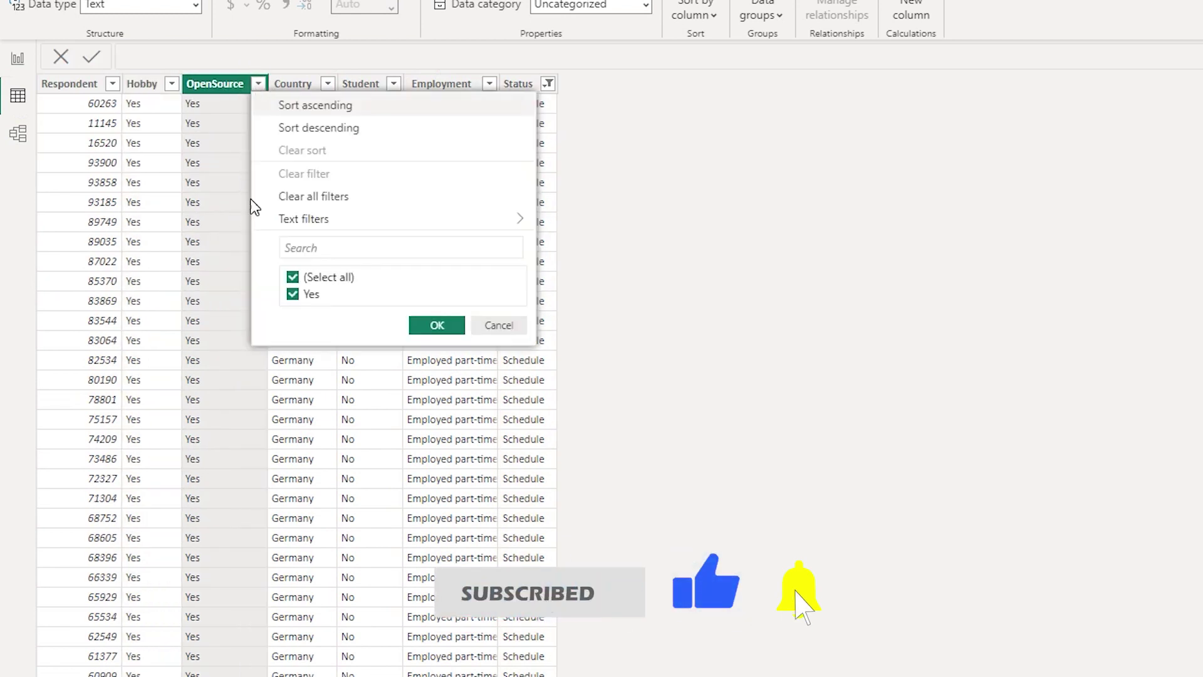
left_click(380, 88)
left_click(394, 84)
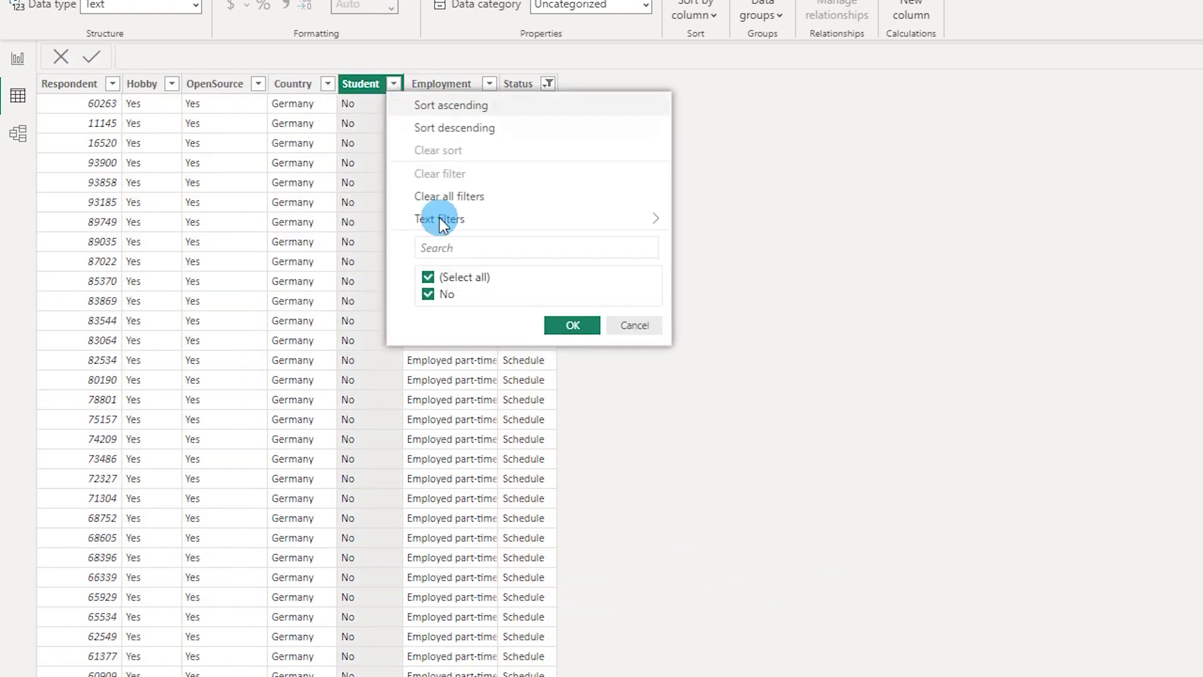
left_click(458, 279)
left_click(490, 83)
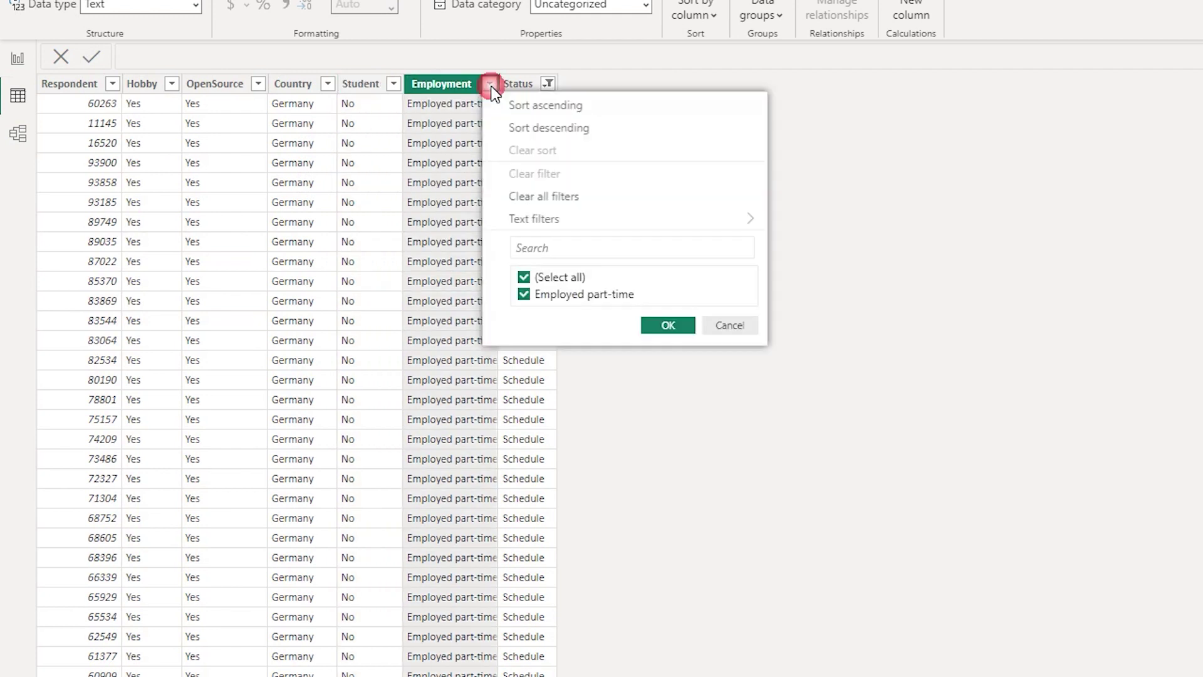
left_click(712, 323)
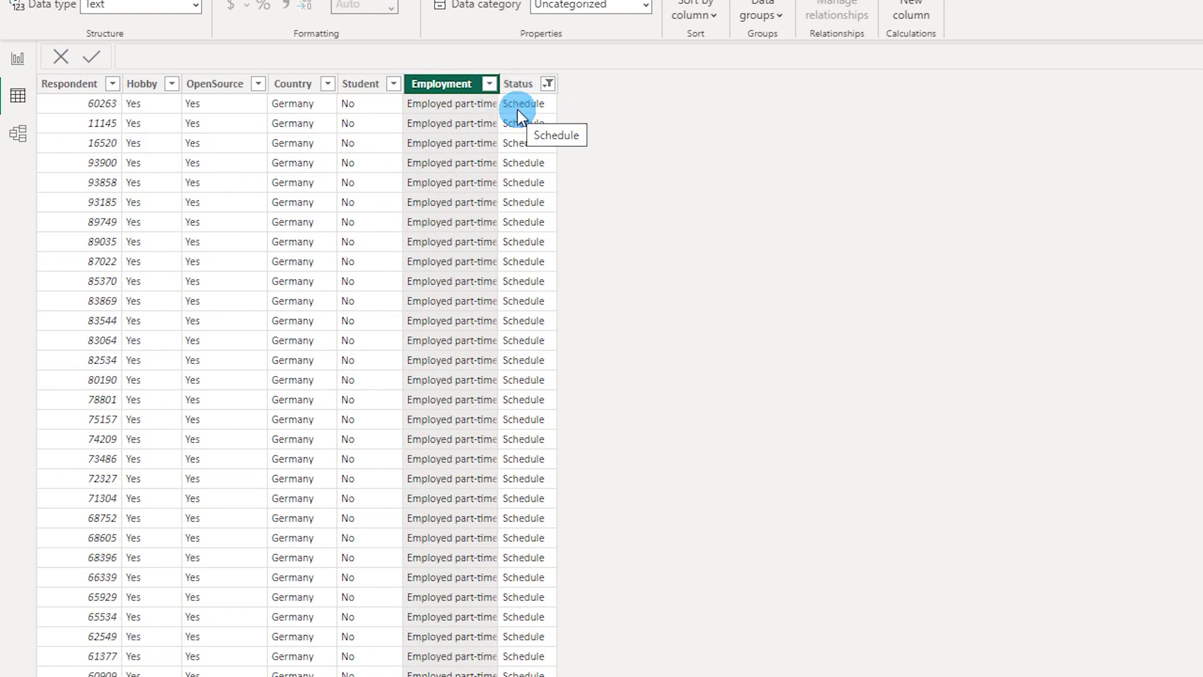
left_click(25, 59)
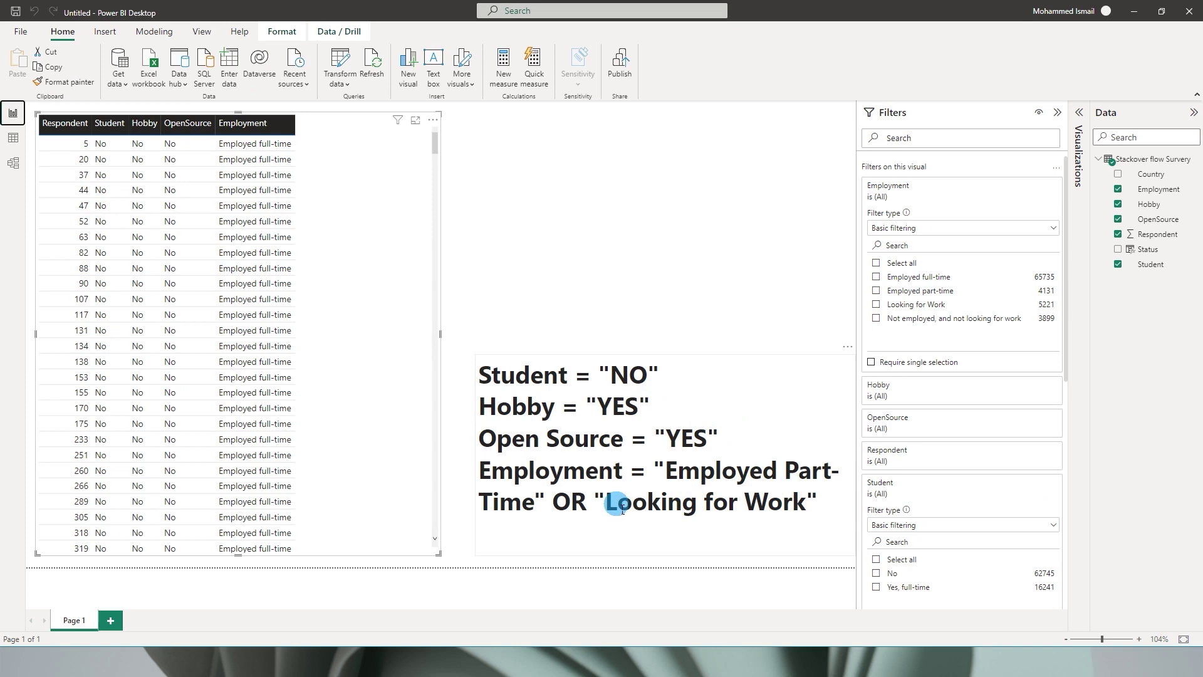
- Append || Employment = "Looking for Work" to line 4 of the Status formula and commit it
left_click_drag(605, 509, 810, 504)
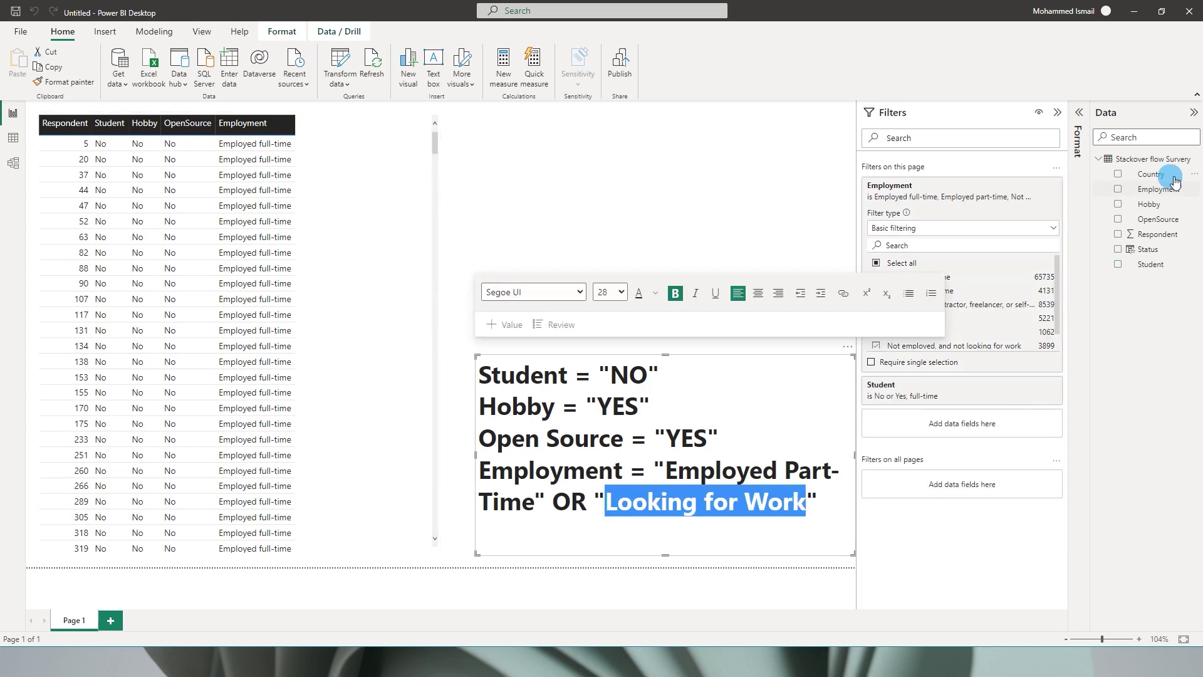
left_click(1147, 249)
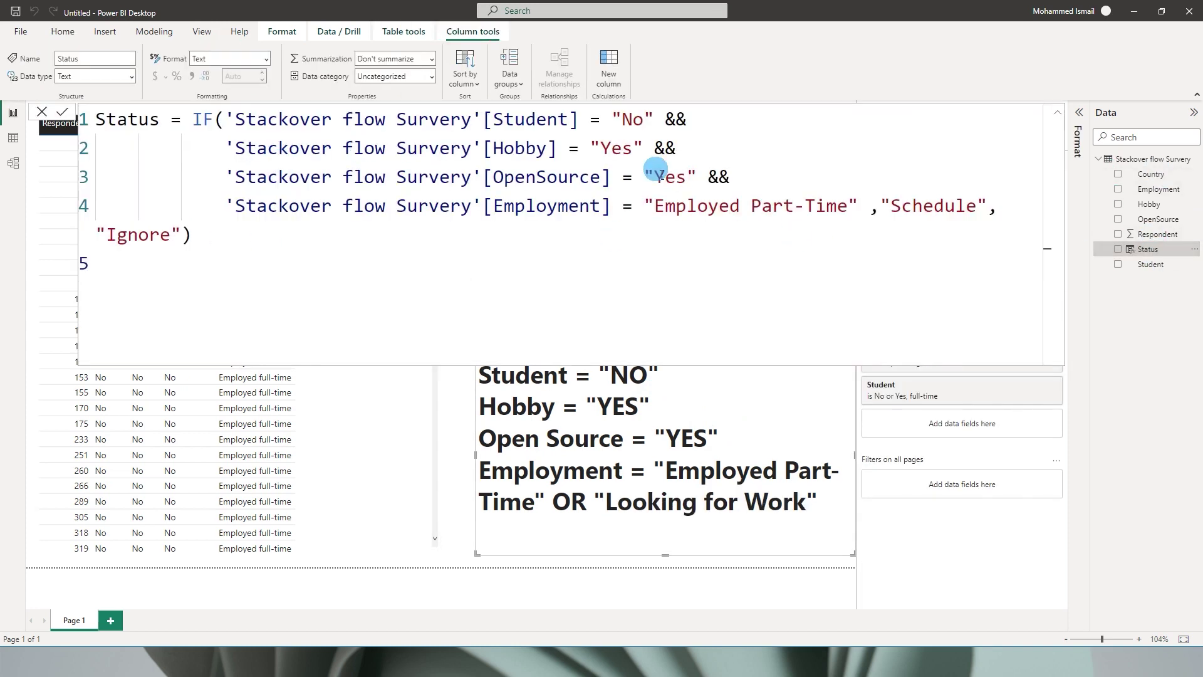
left_click(859, 205)
key("Return")
left_click(775, 181)
left_click_drag(729, 181, 719, 184)
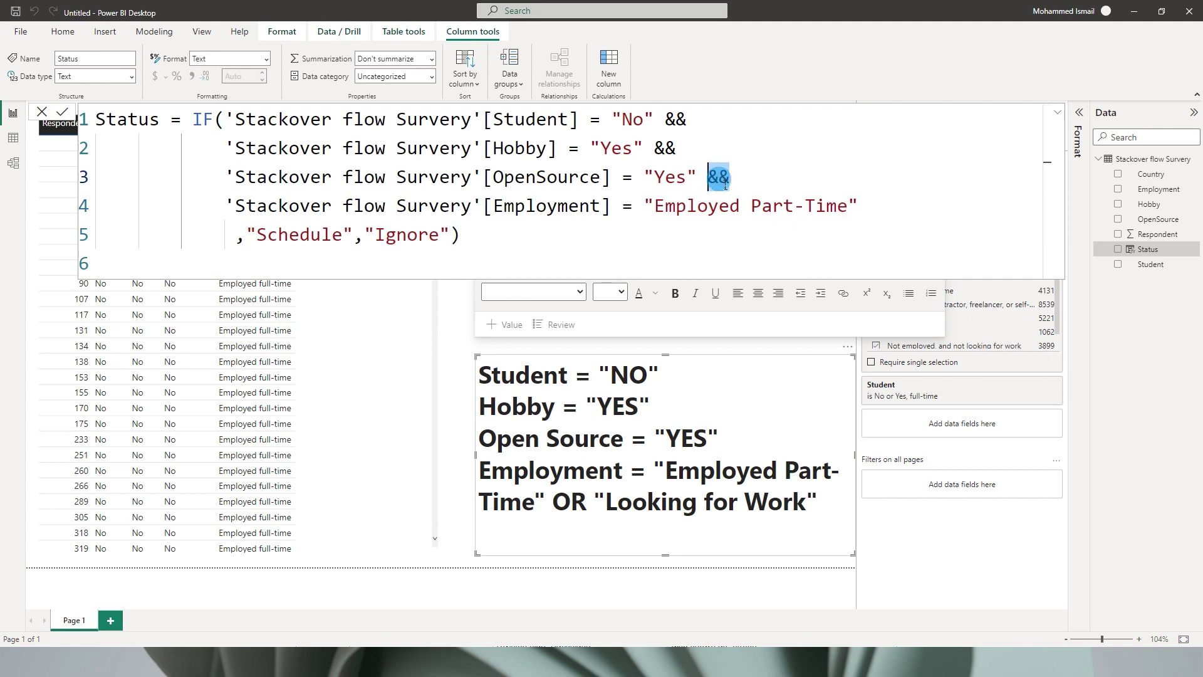
left_click(900, 207)
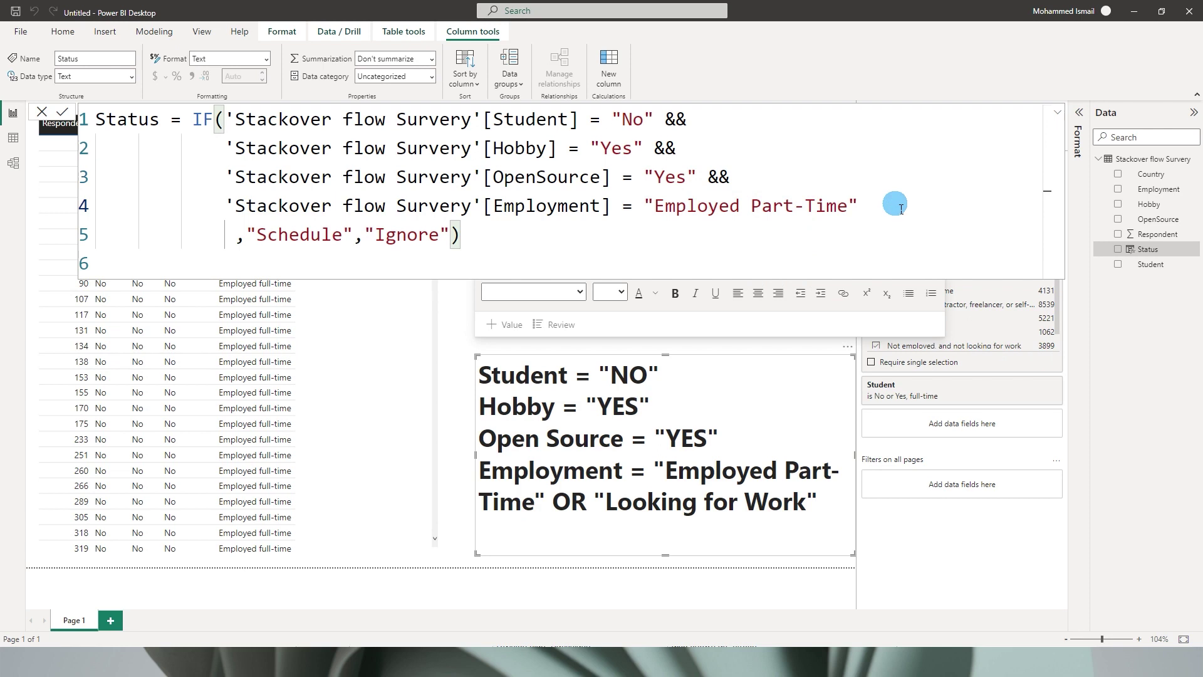
type("||")
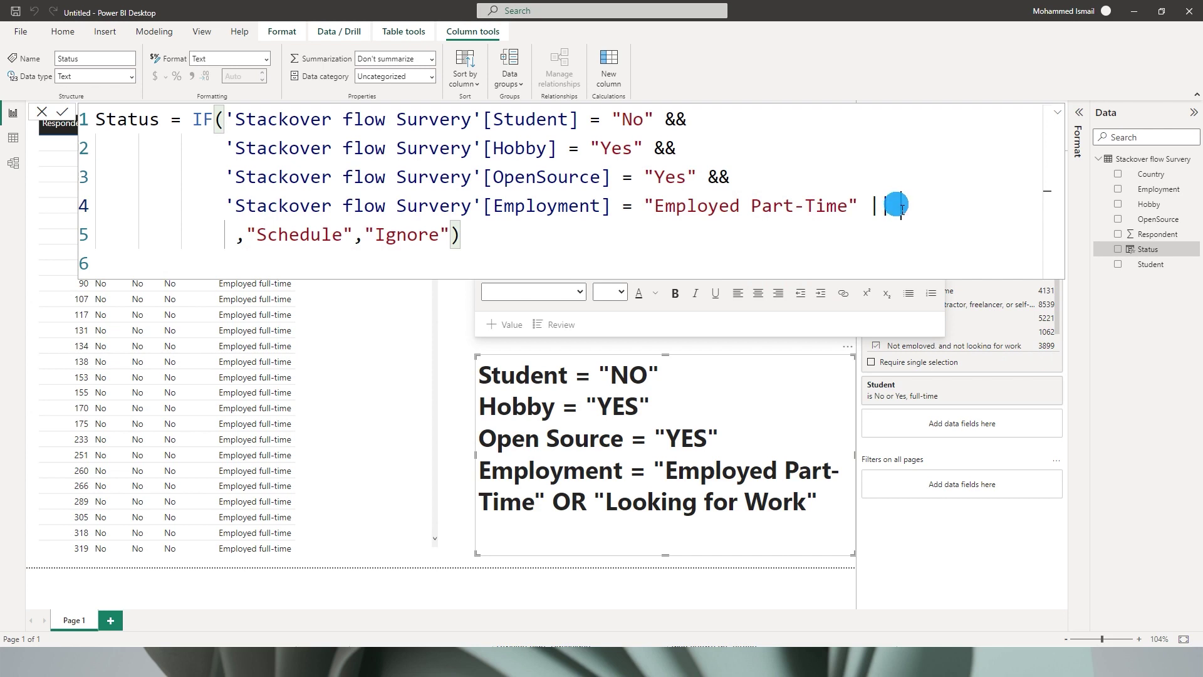
type("Em")
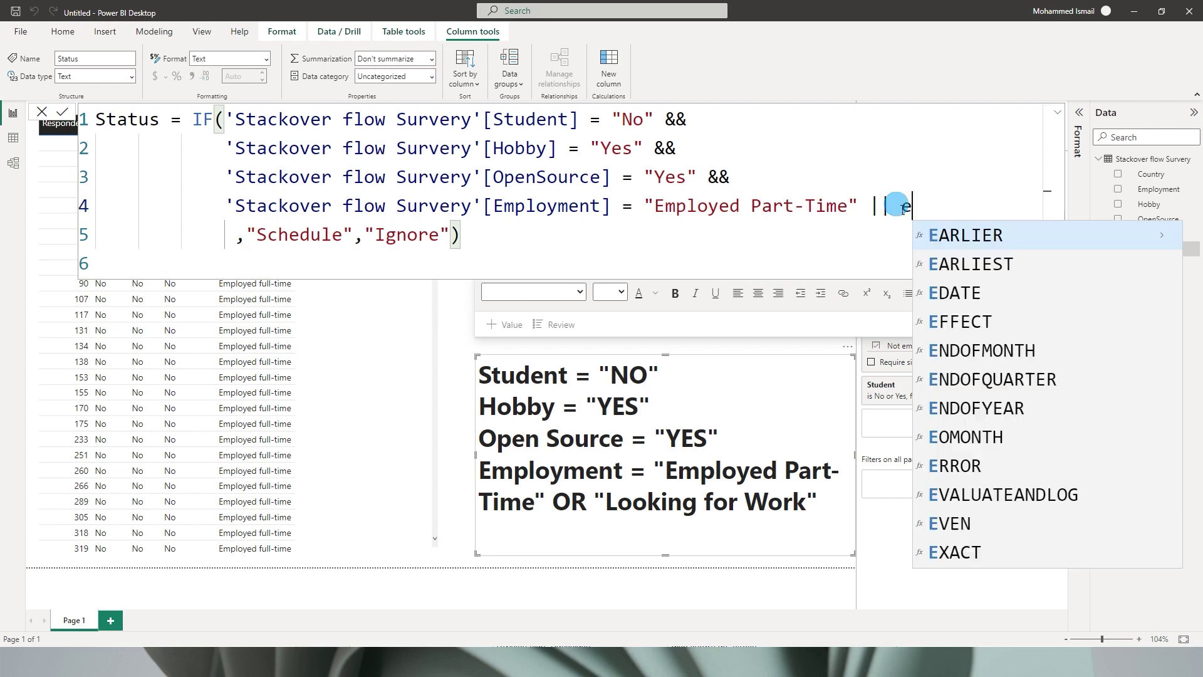
key("Tab")
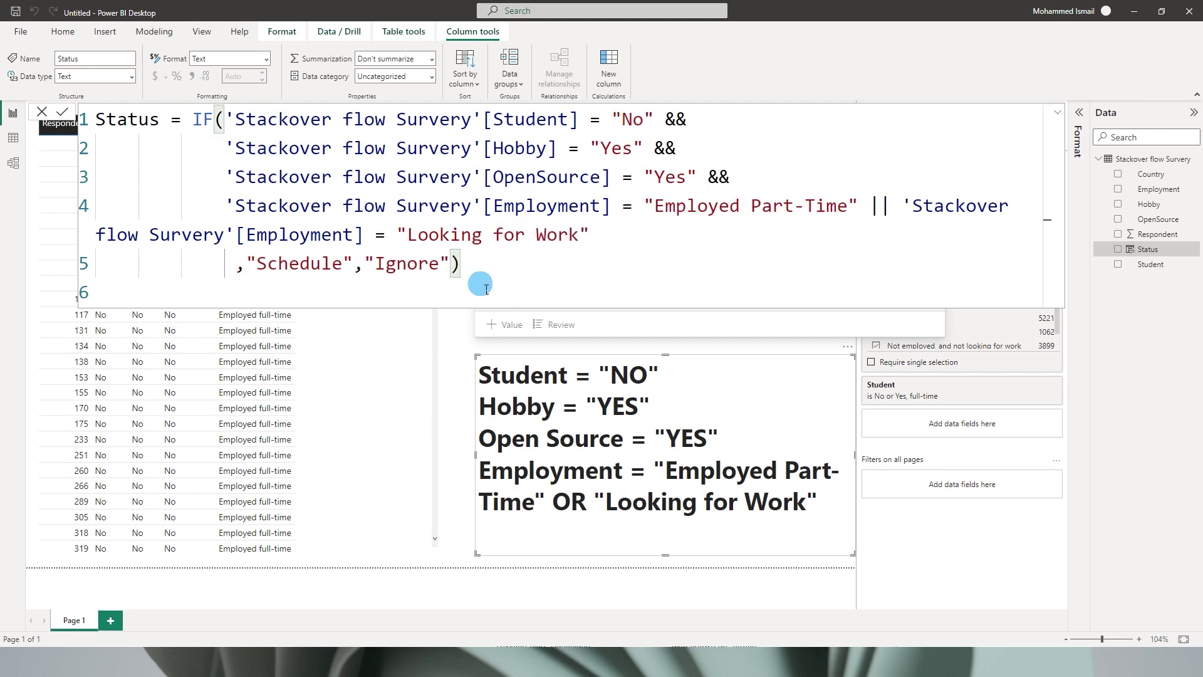
left_click(248, 268)
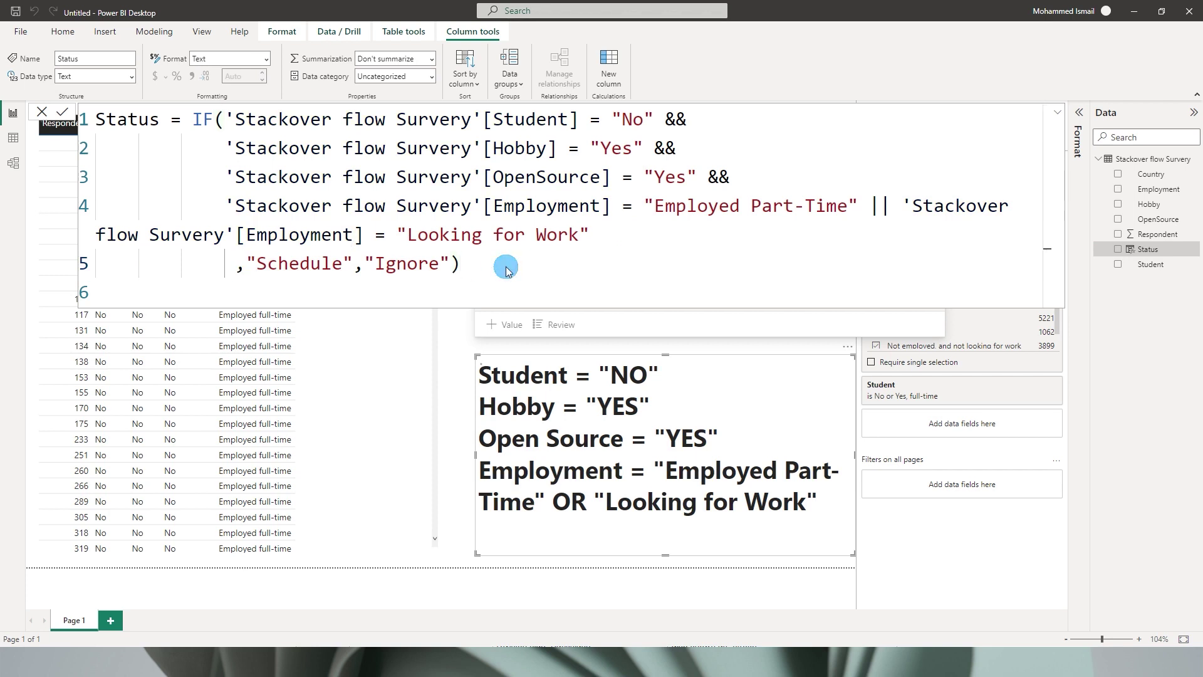
left_click(349, 166)
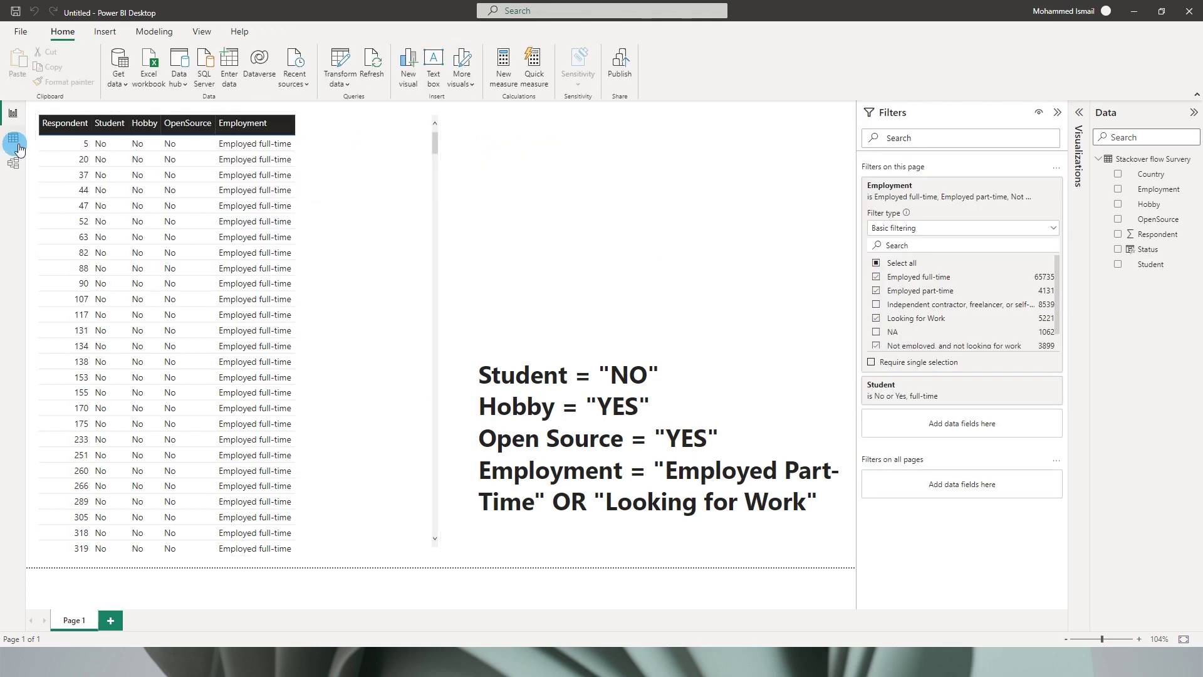
- In Table view, filter Status to Schedule and confirm Employment now includes Looking for Work
left_click(17, 146)
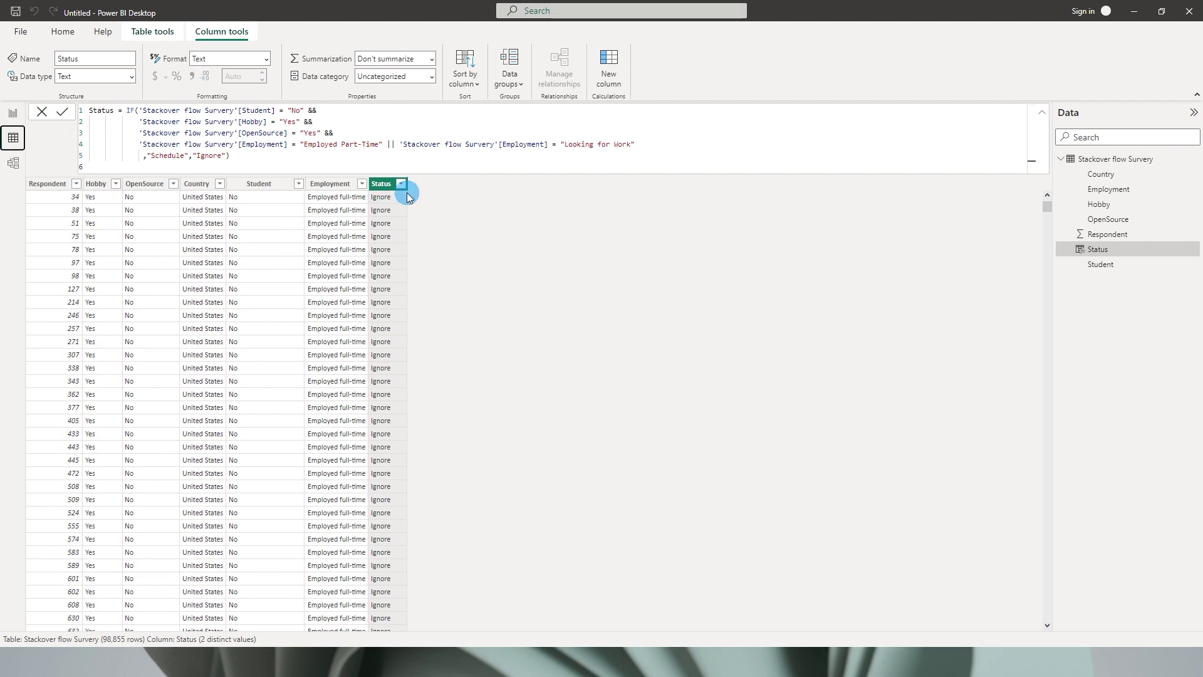
left_click(401, 184)
left_click(424, 313)
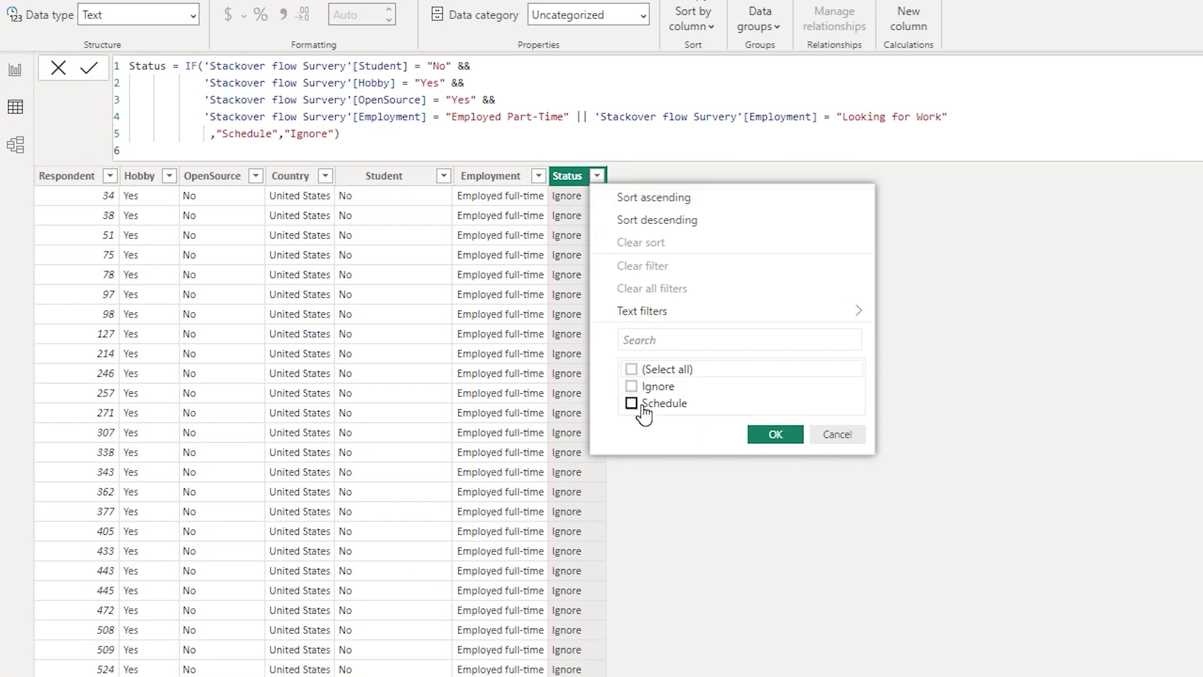
left_click(633, 403)
left_click(775, 434)
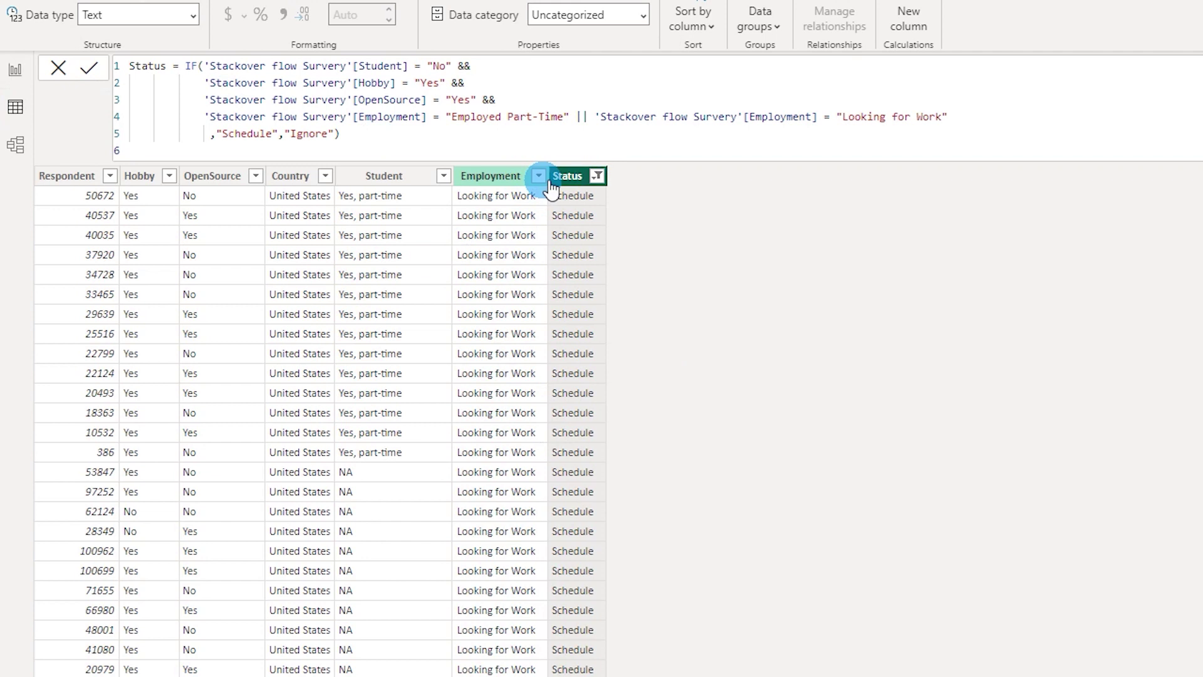
left_click(540, 177)
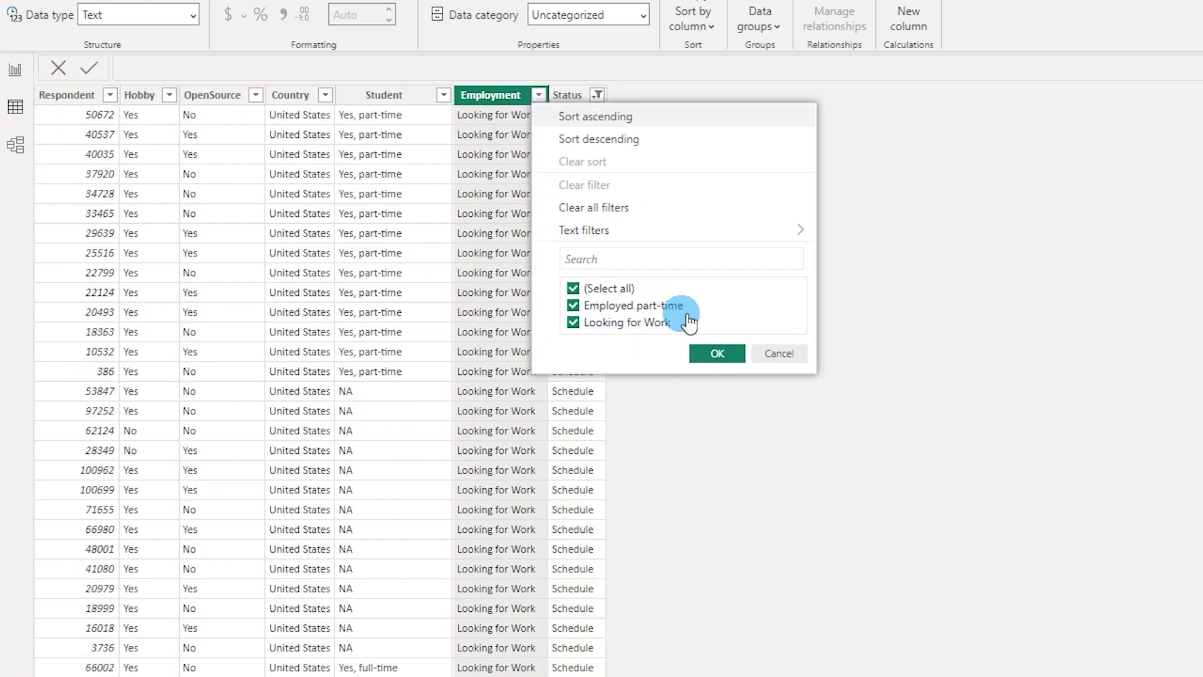
left_click(776, 356)
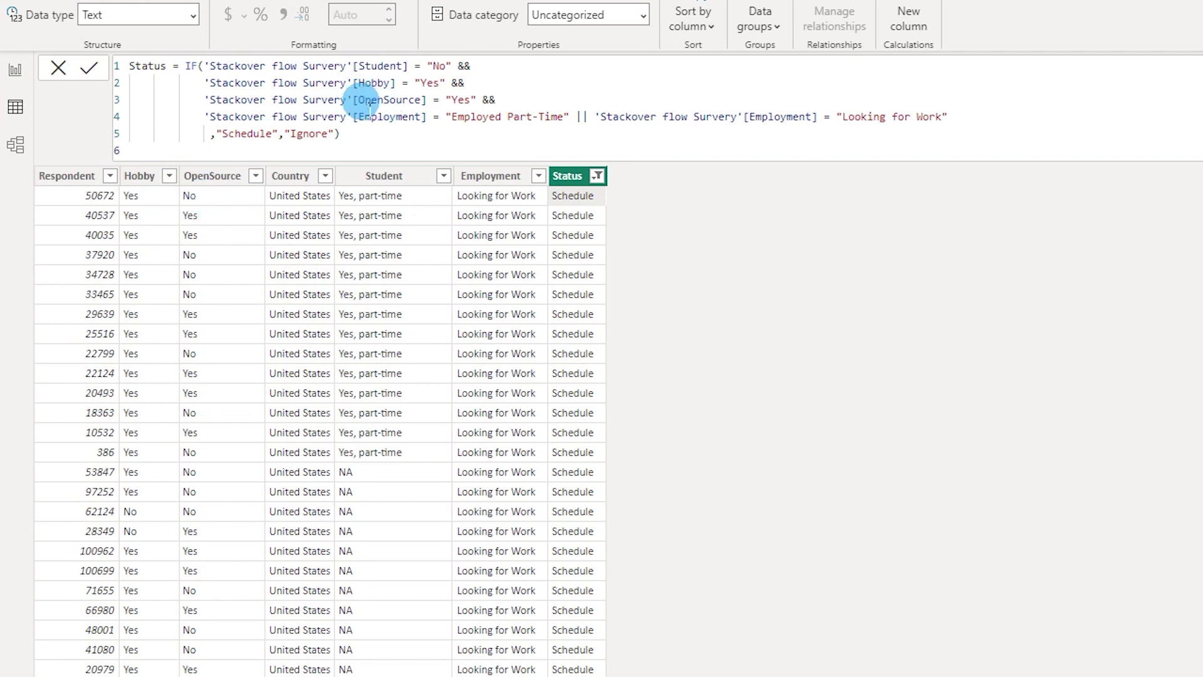
left_click_drag(341, 101, 489, 102)
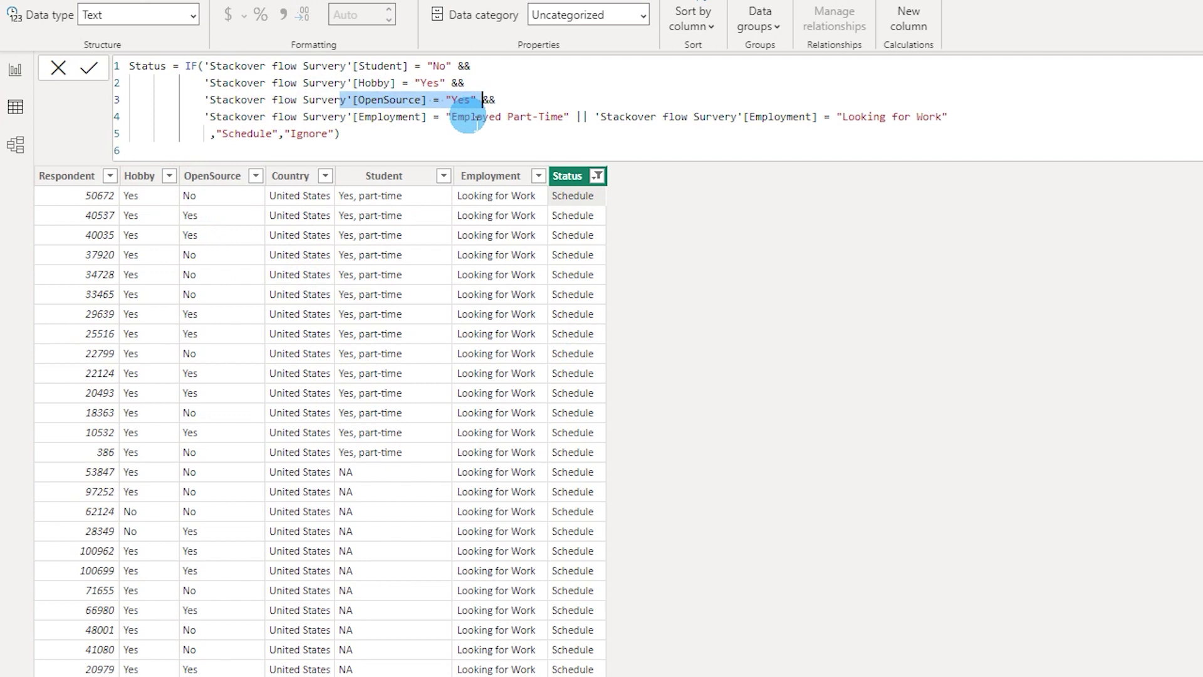
left_click(169, 176)
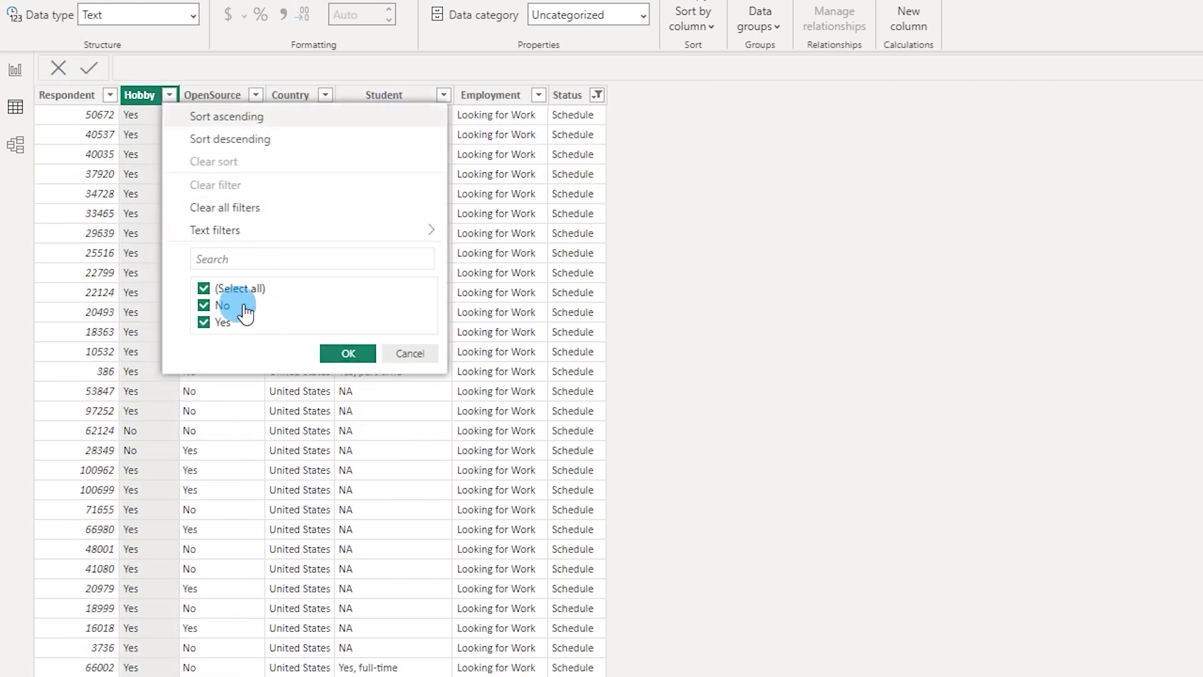
left_click(406, 351)
left_click(1172, 188)
left_click(567, 95)
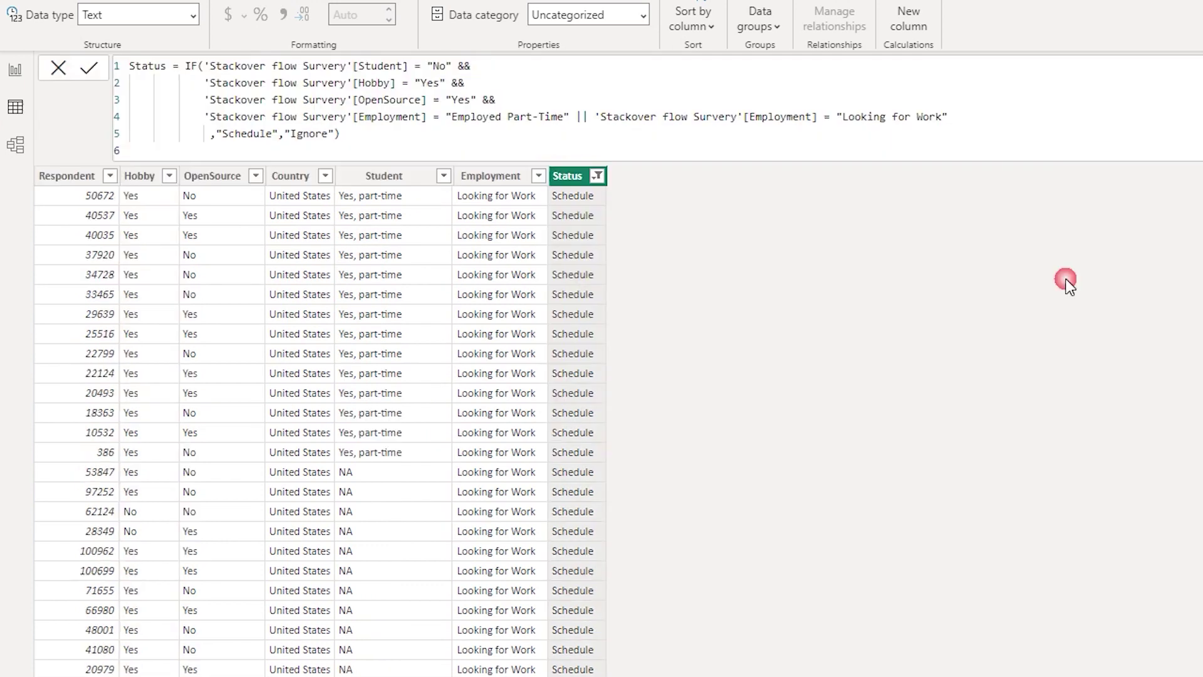
left_click(434, 94)
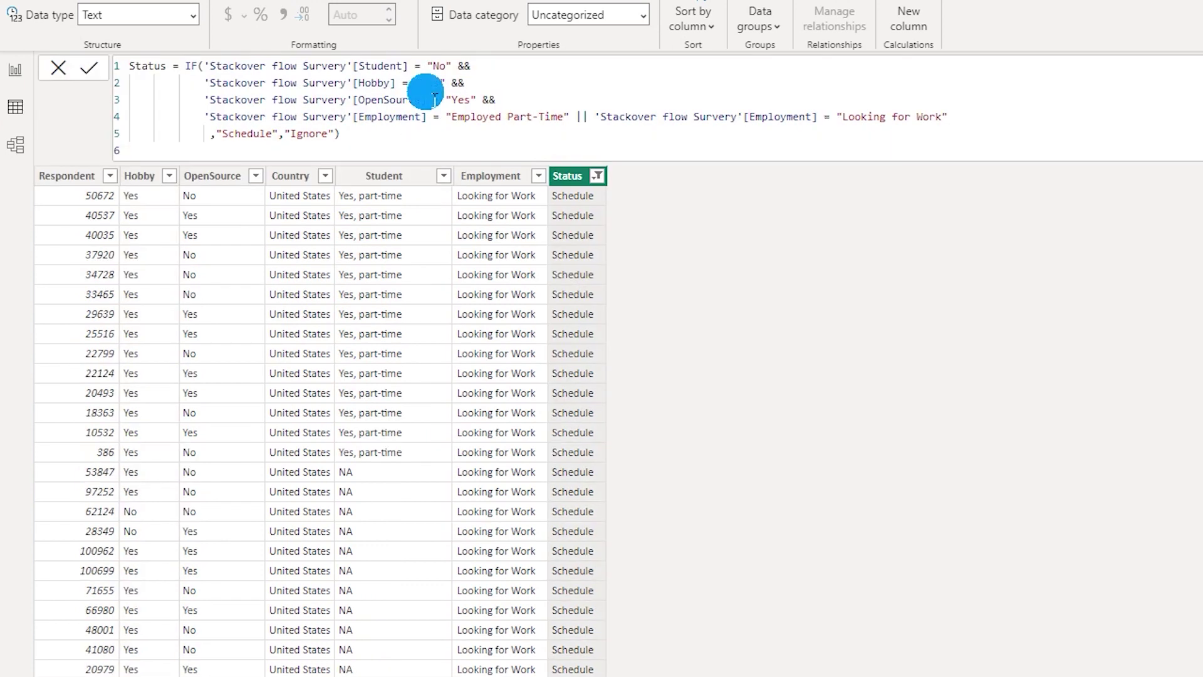
left_click(487, 149)
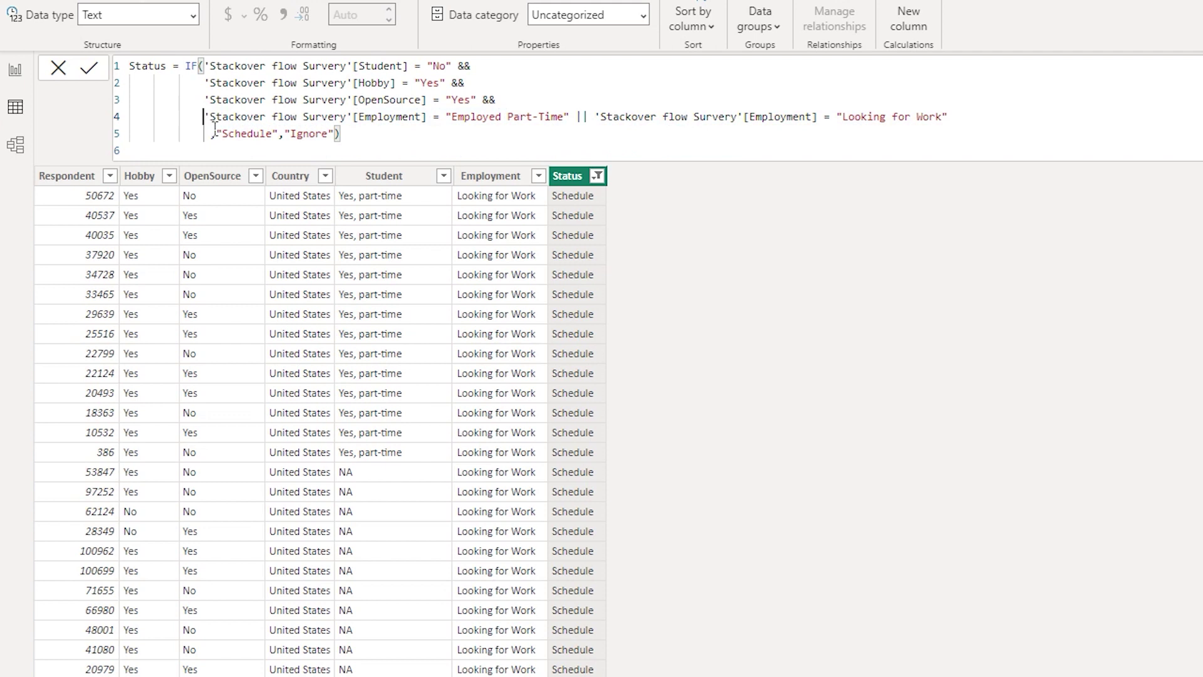
left_click_drag(205, 117, 967, 123)
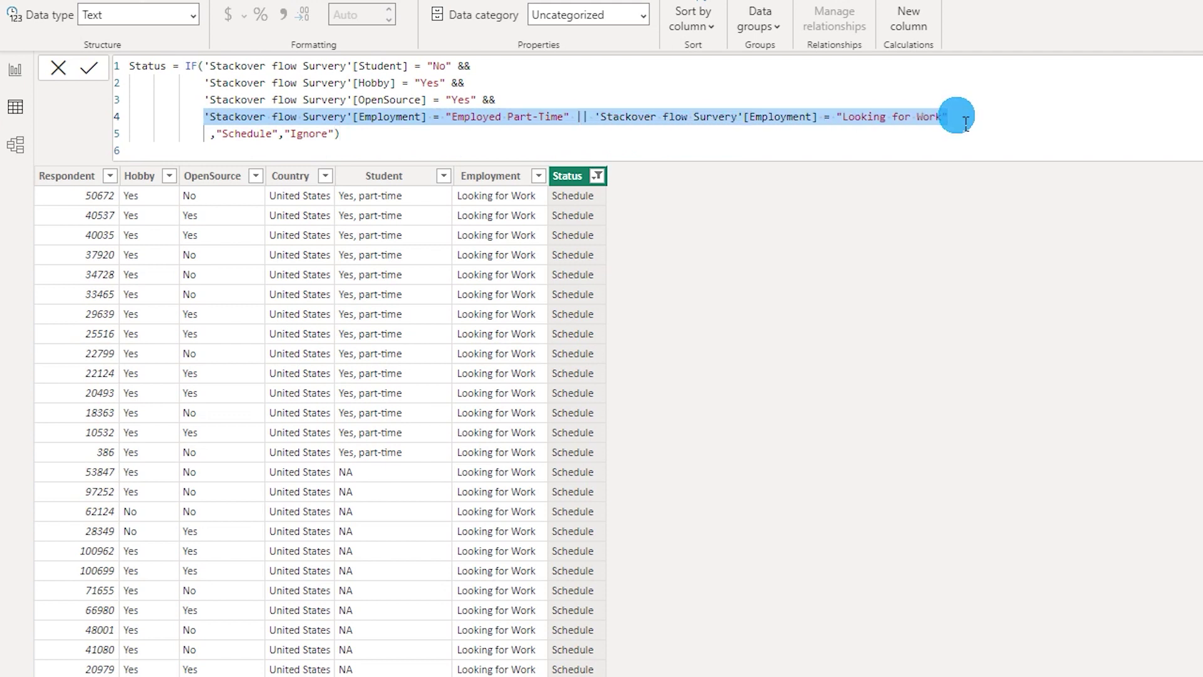
left_click(599, 120)
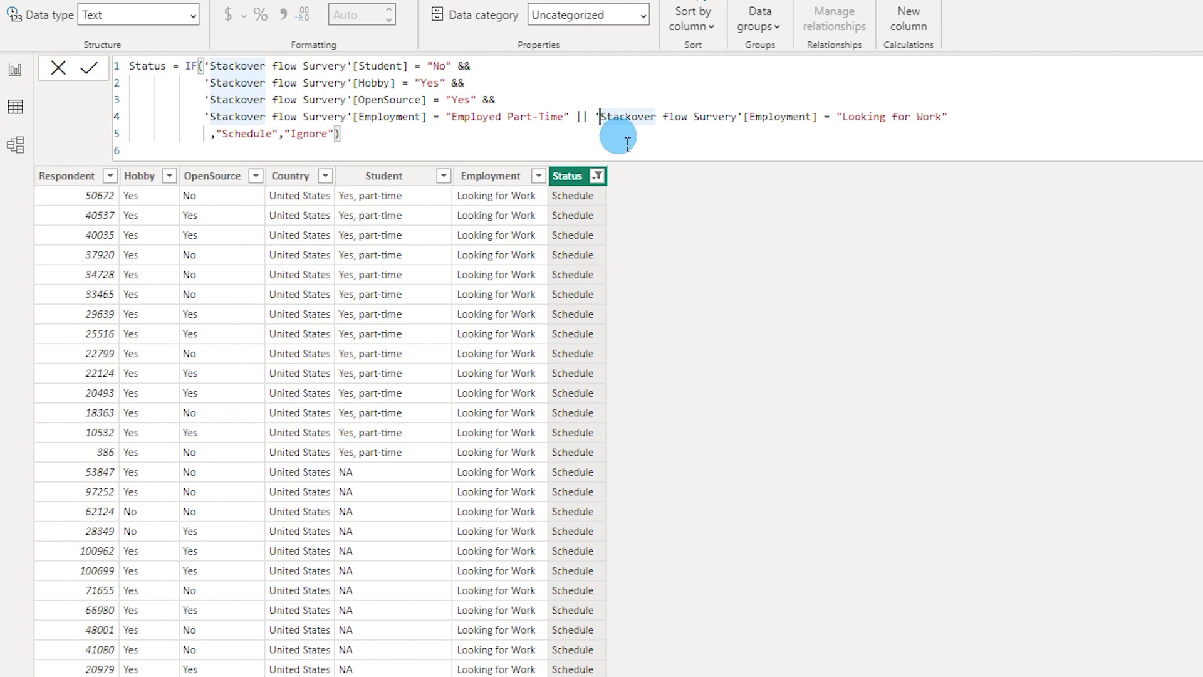
left_click(254, 67)
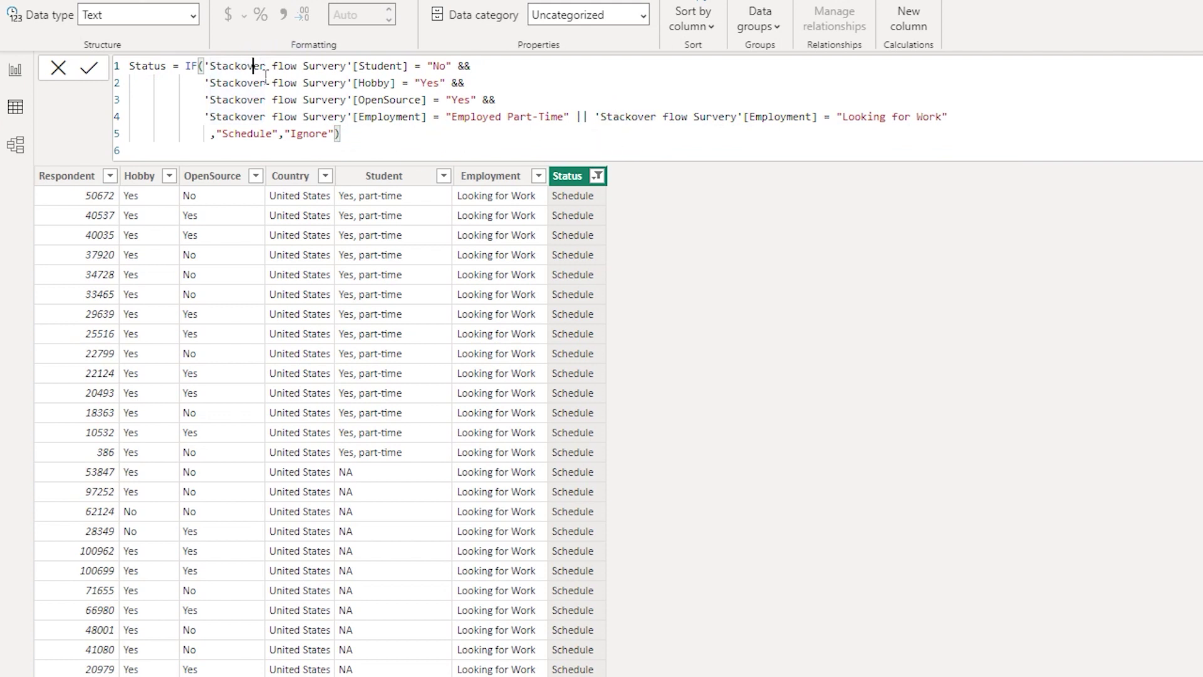
left_click_drag(265, 75, 482, 77)
left_click(395, 65)
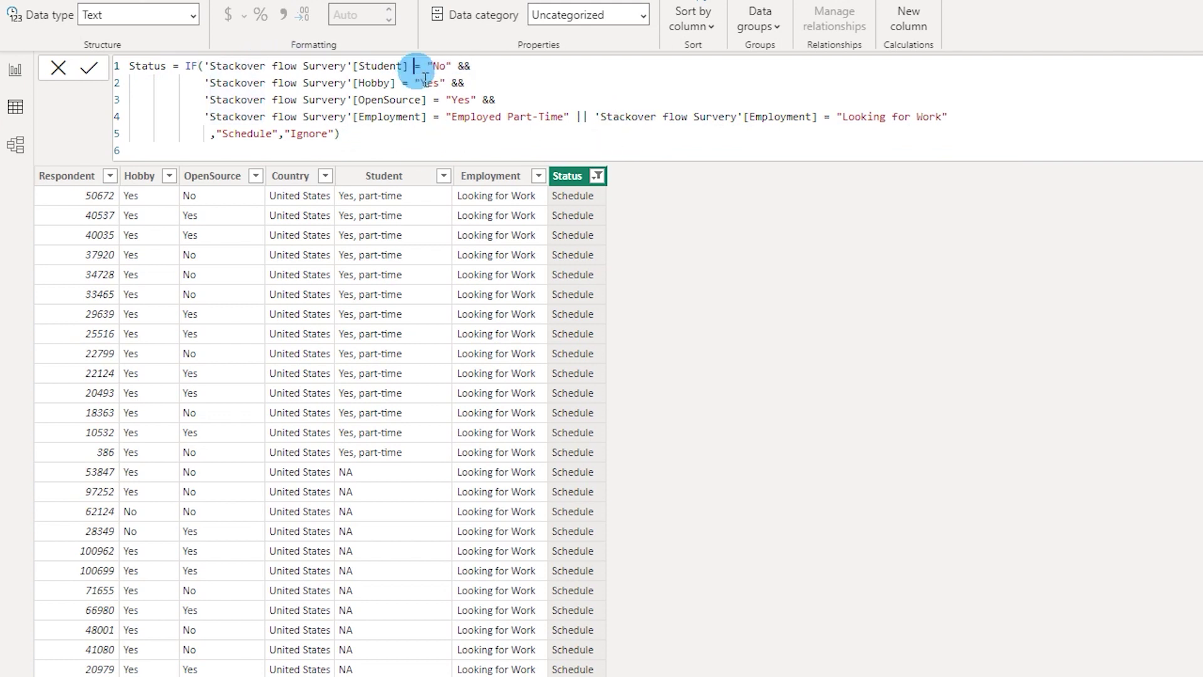
left_click_drag(346, 84, 458, 82)
left_click_drag(359, 100, 536, 110)
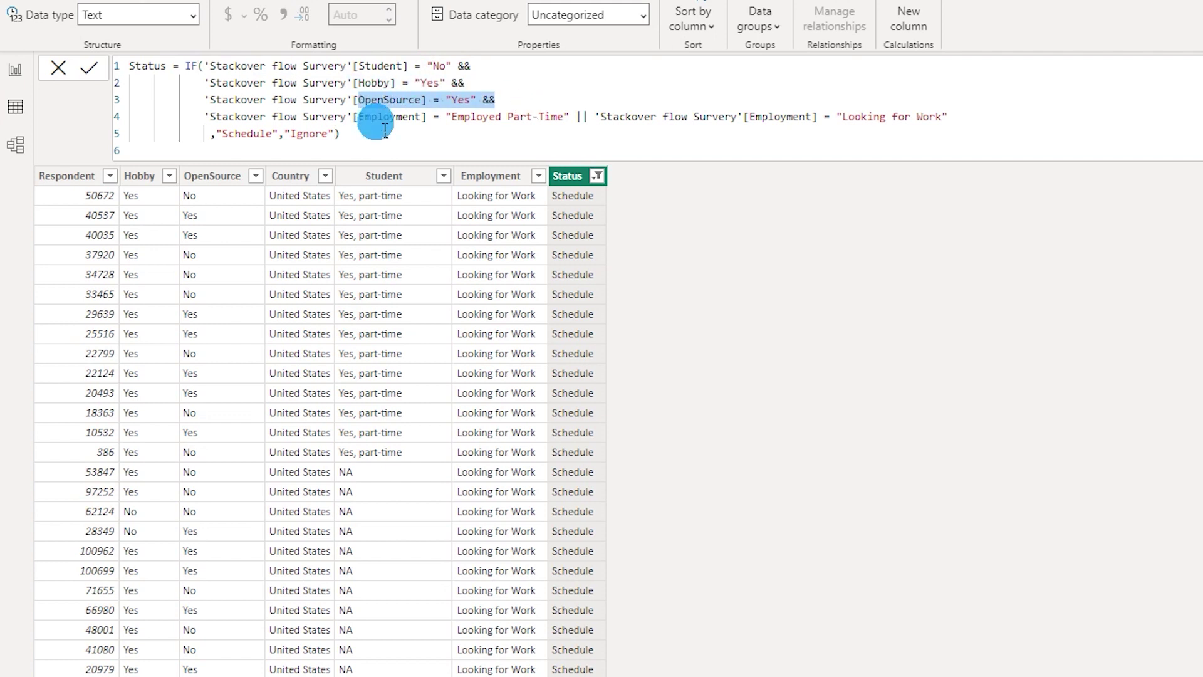
left_click(355, 117)
left_click(495, 134)
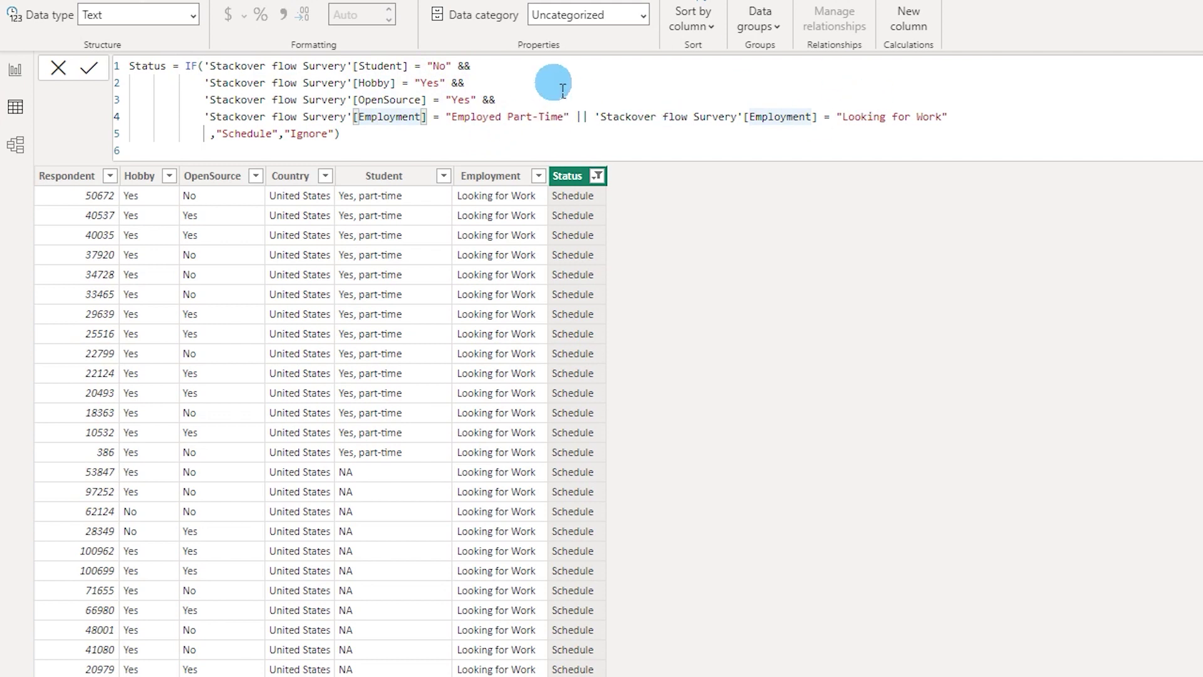
left_click(202, 116)
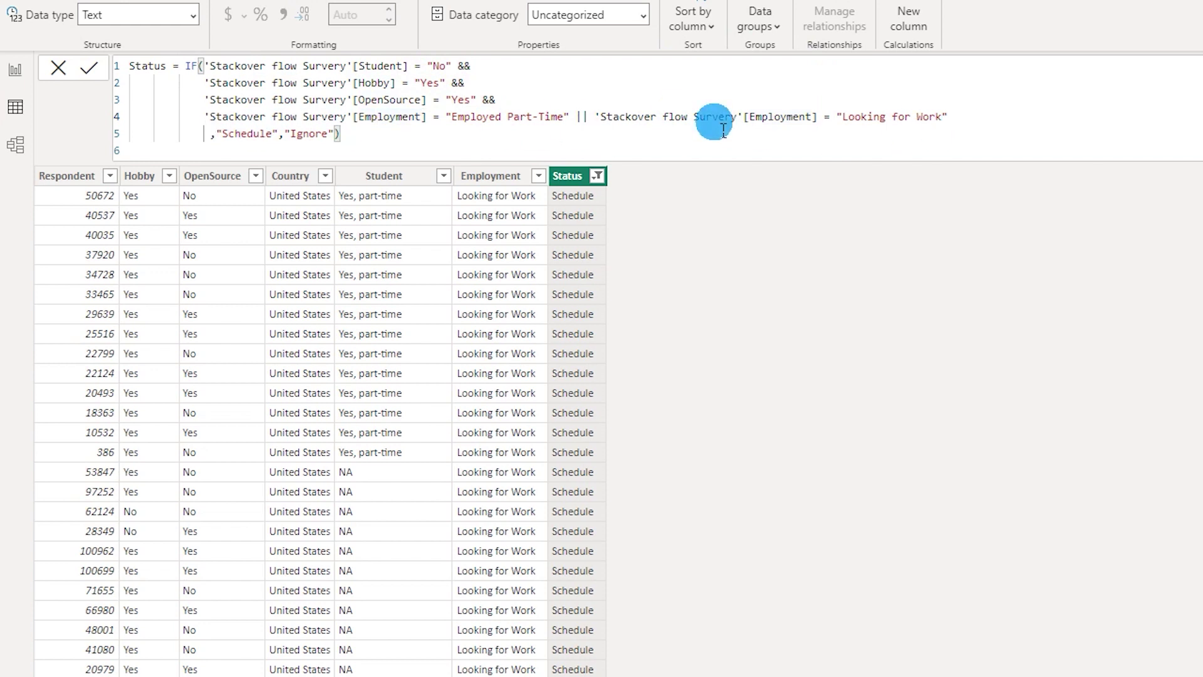
type("(")
- Enclose the Part-Time OR Looking for Work test in parentheses, commit, and list Status values
scroll(897, 113, "up", 2)
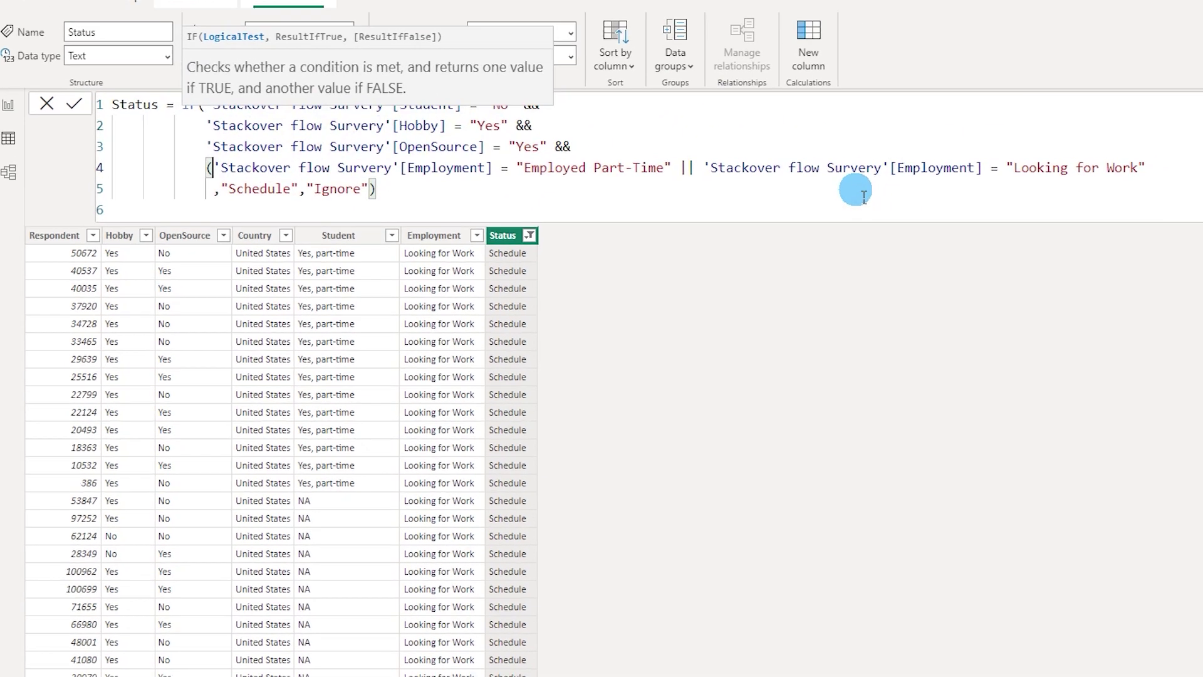
scroll(864, 196, "up", 1)
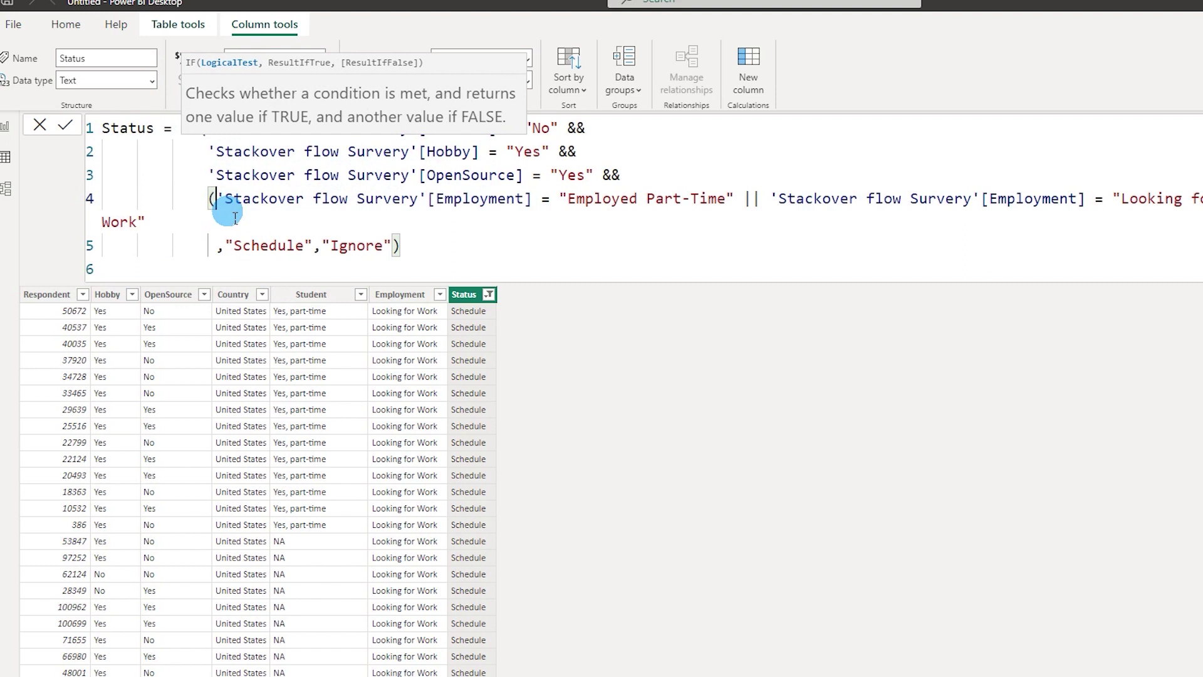
left_click(206, 230)
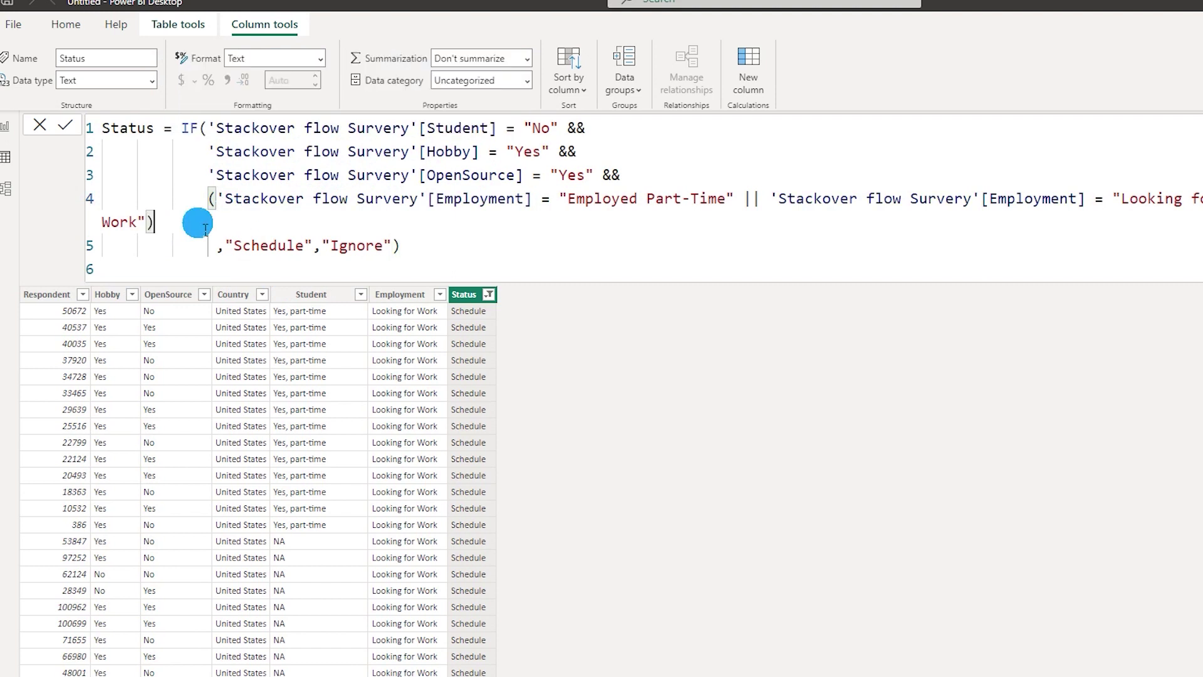
left_click(219, 240)
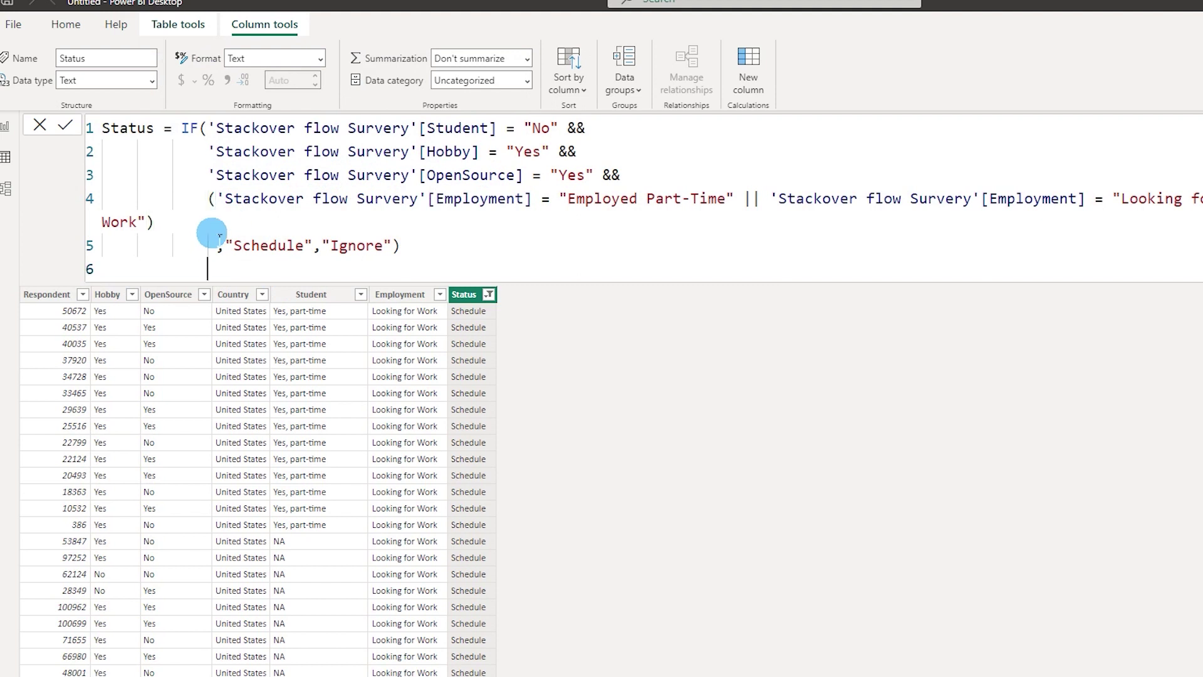
key("Return")
left_click(489, 295)
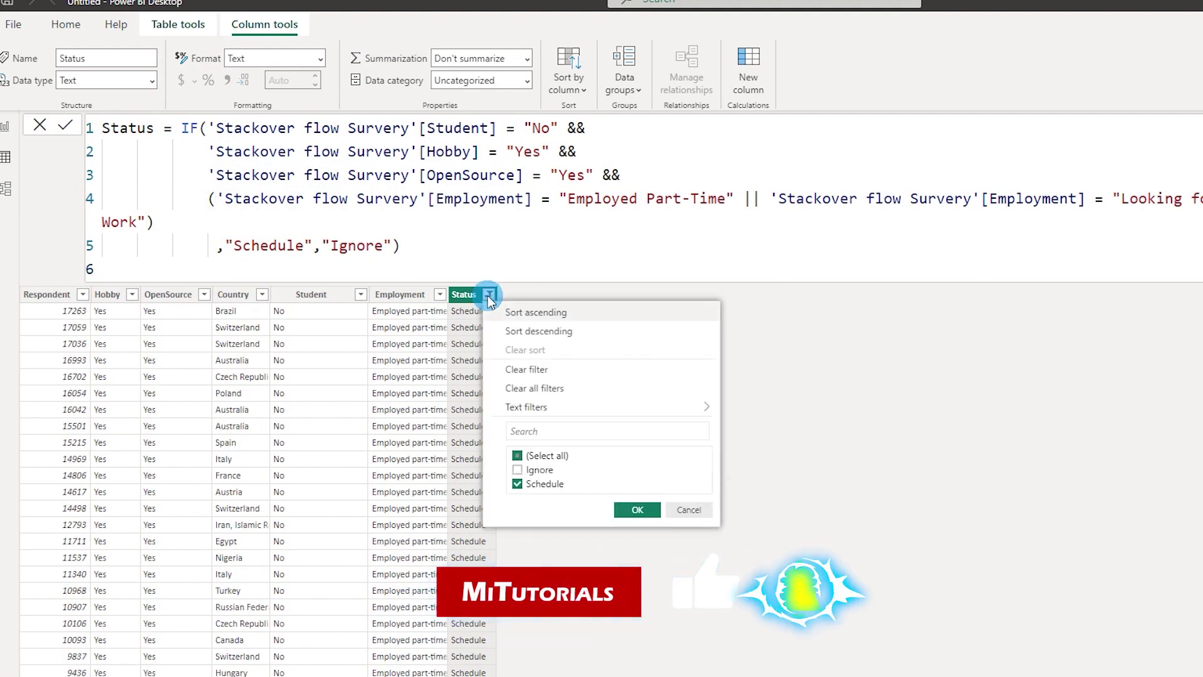
- Check the Hobby, OpenSource and Student values, then add Status to the report's table visual
left_click(685, 509)
left_click(132, 294)
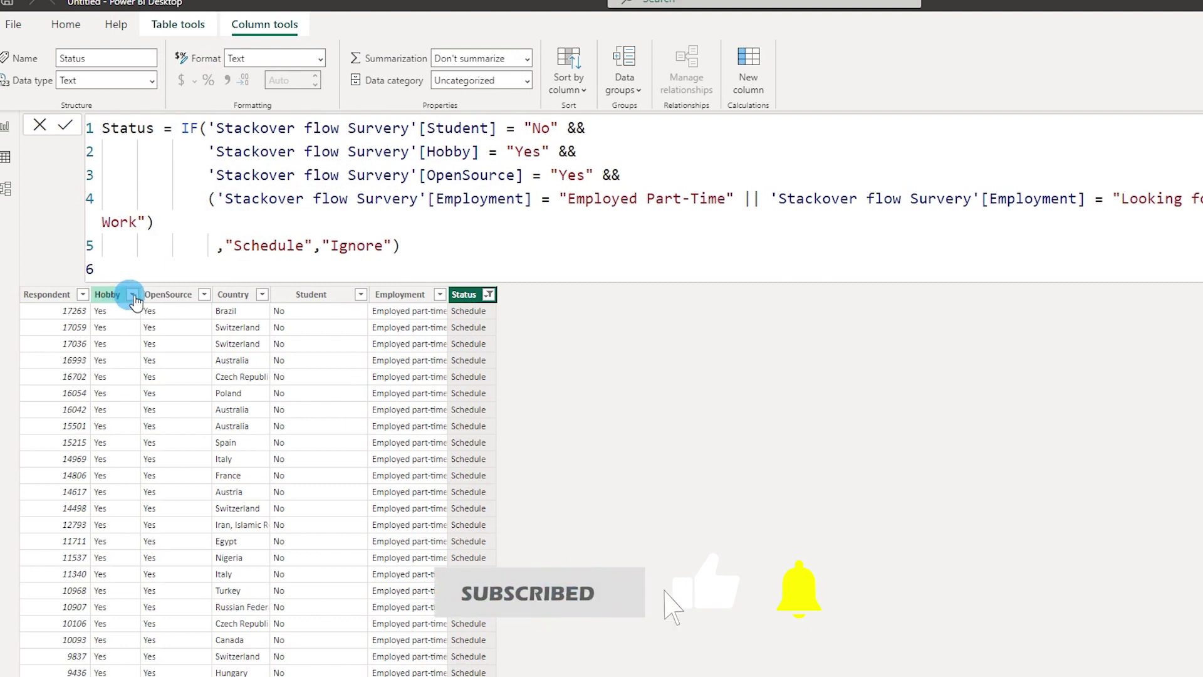
left_click(282, 343)
left_click(202, 148)
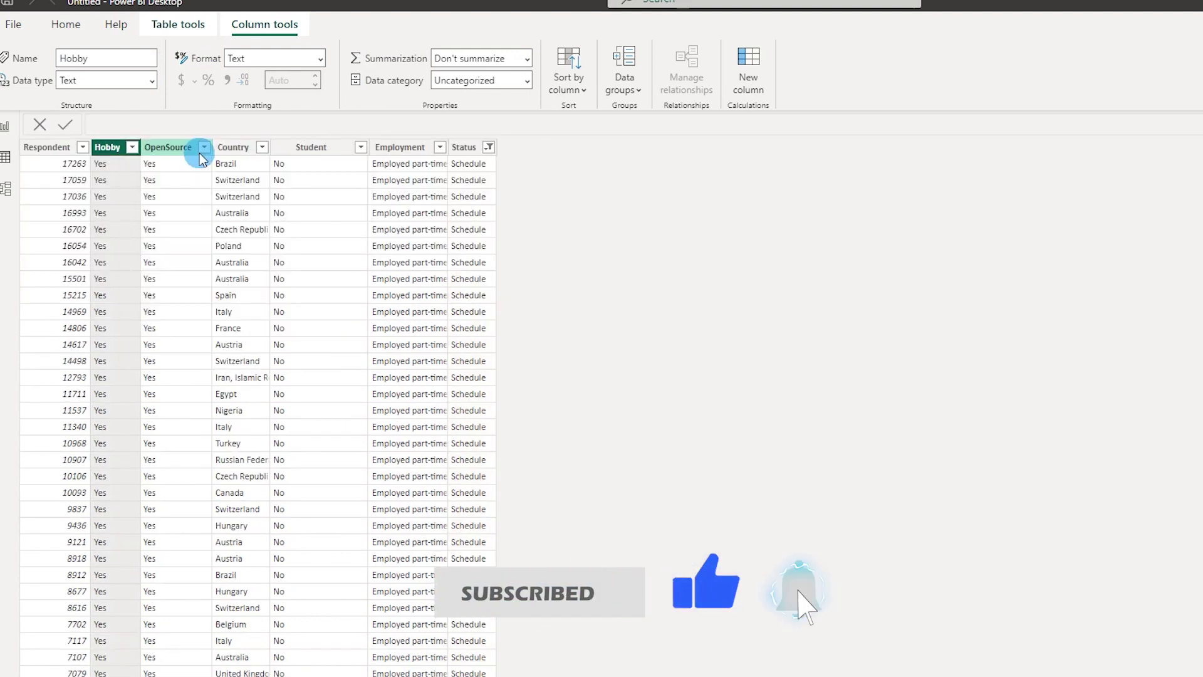
left_click(370, 346)
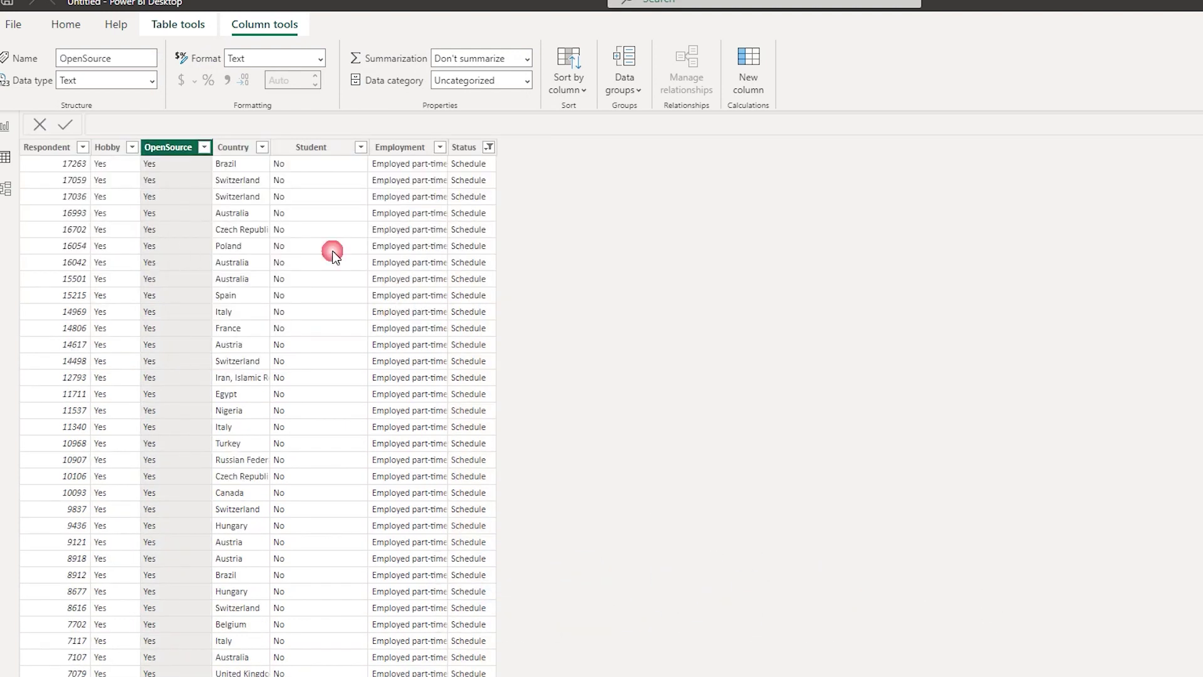
left_click(361, 147)
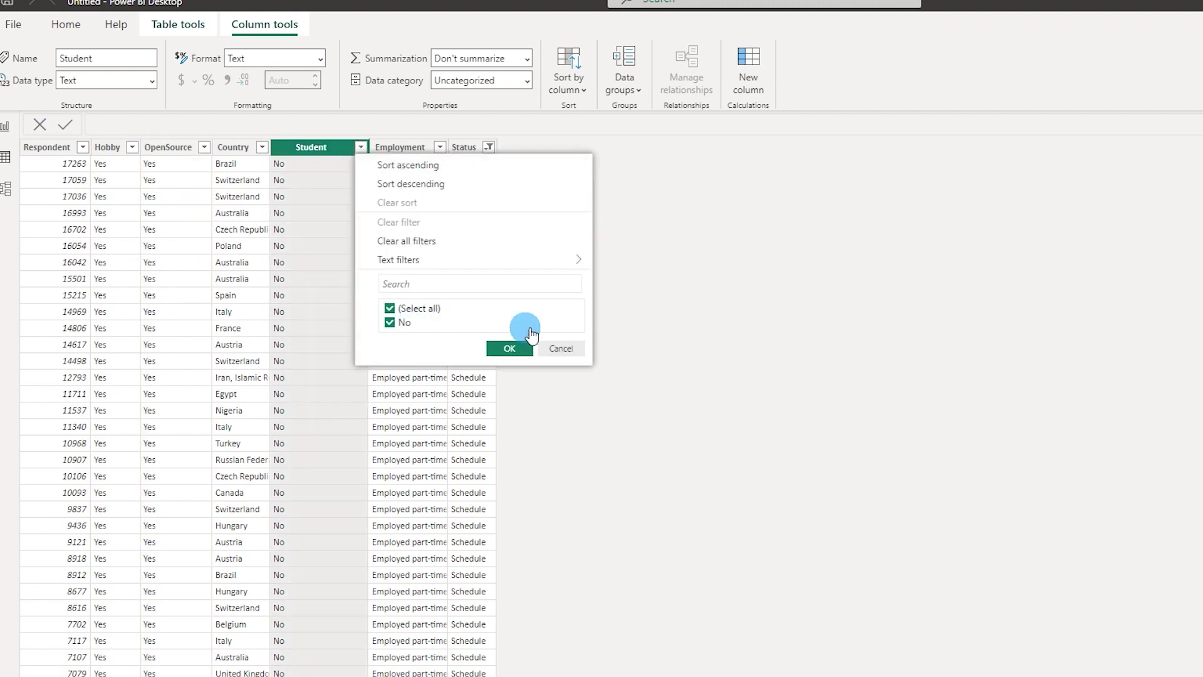
left_click(556, 351)
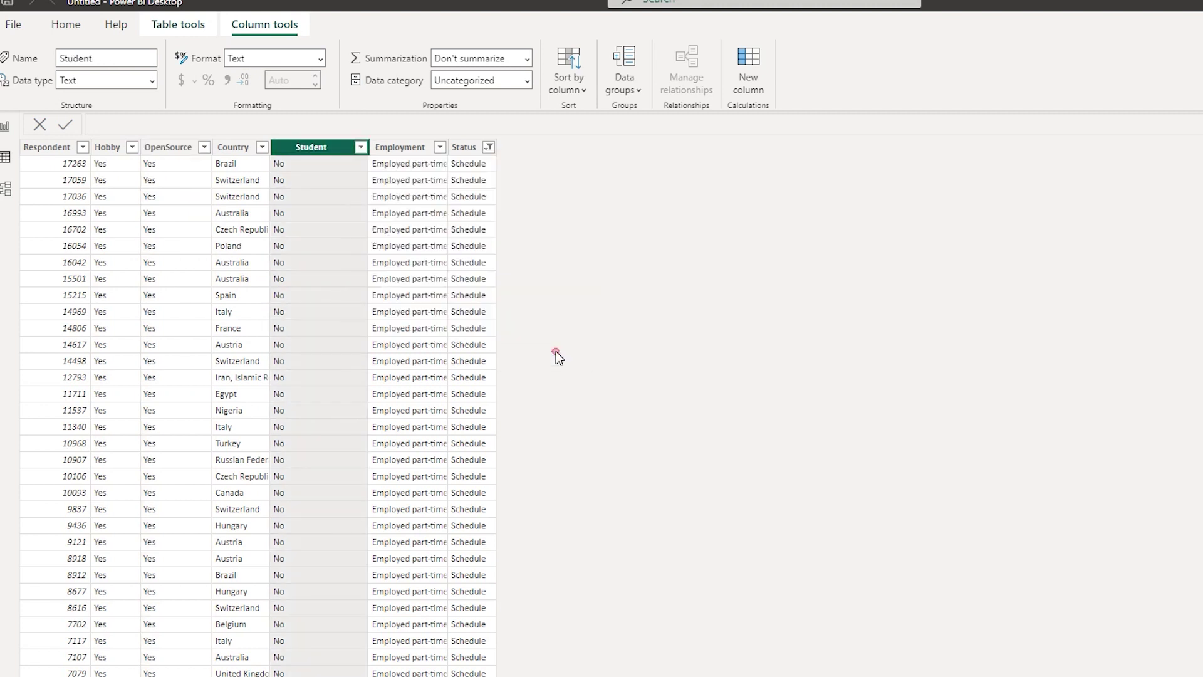
left_click(5, 125)
left_click_drag(1179, 319, 425, 250)
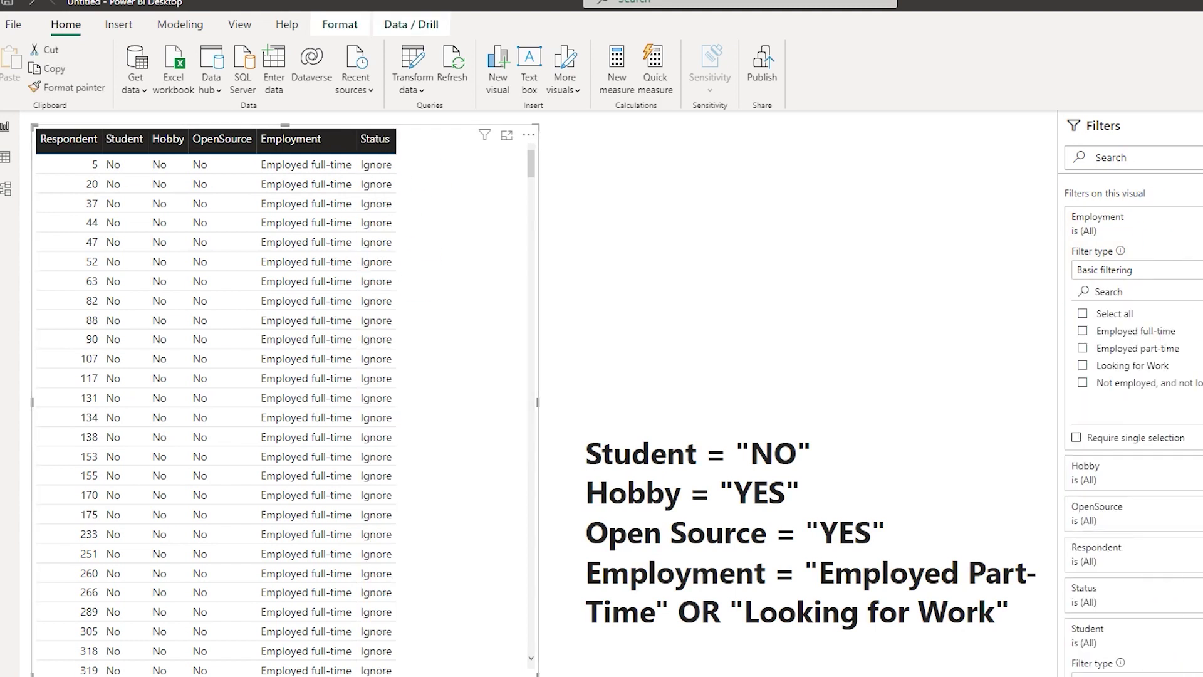
- Set the table visual's Status filter card to Schedule only
scroll(1169, 430, "down", 5)
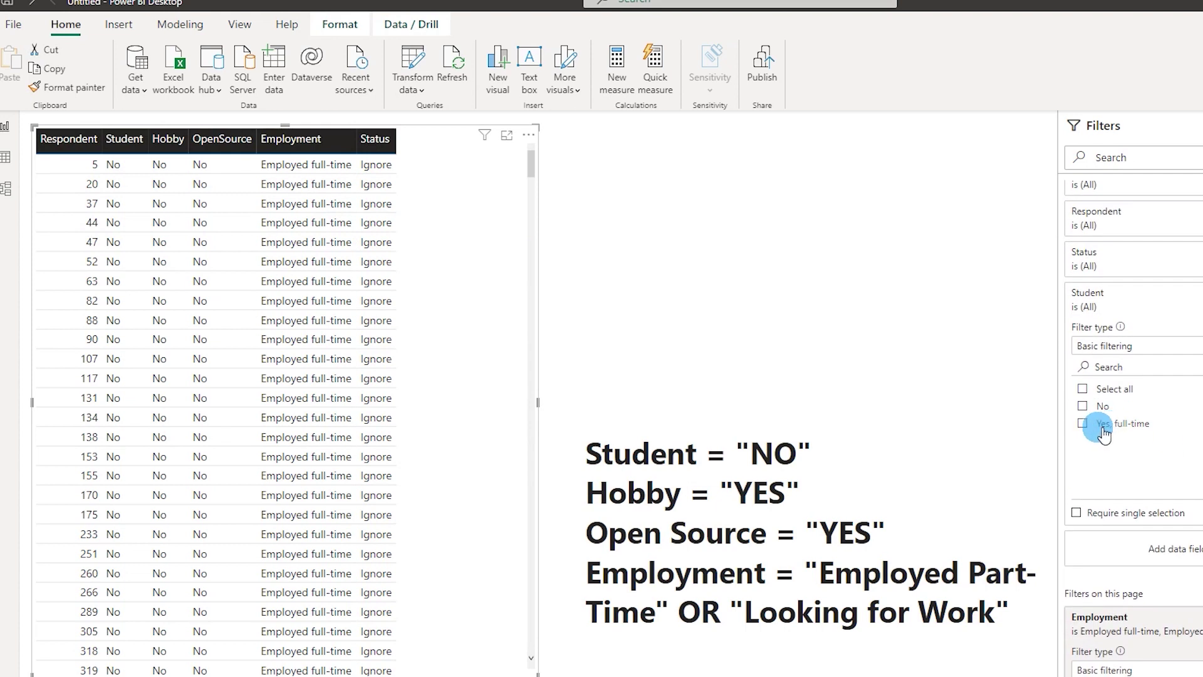
left_click(1088, 258)
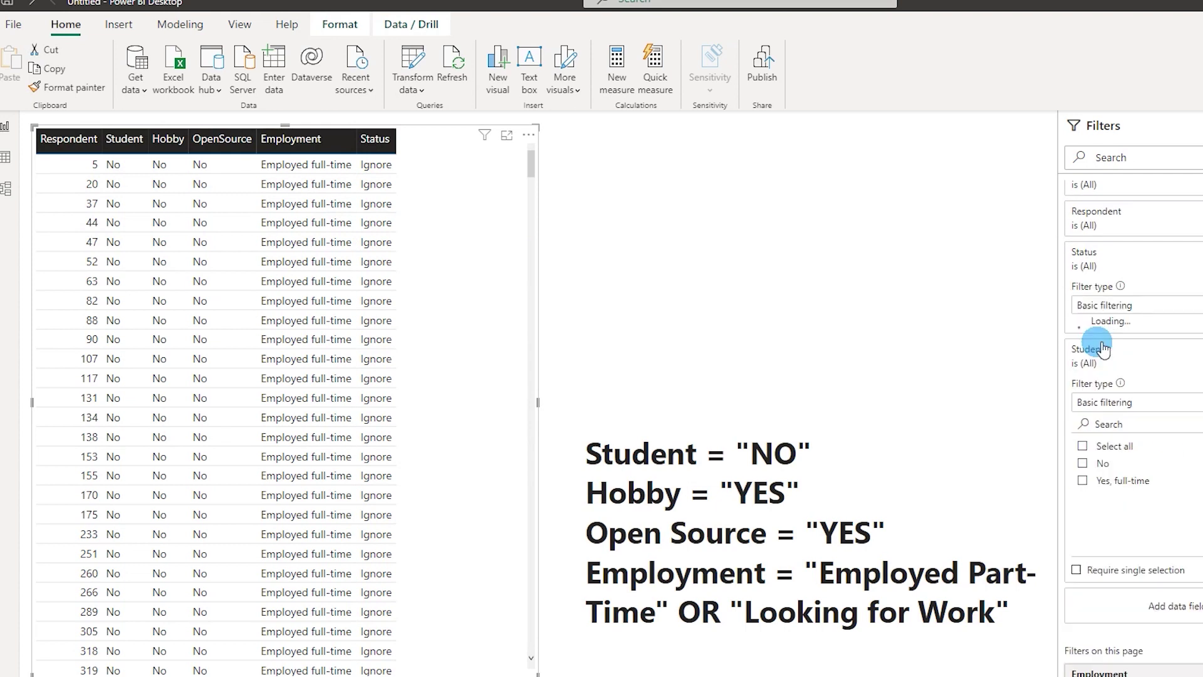
left_click(1084, 383)
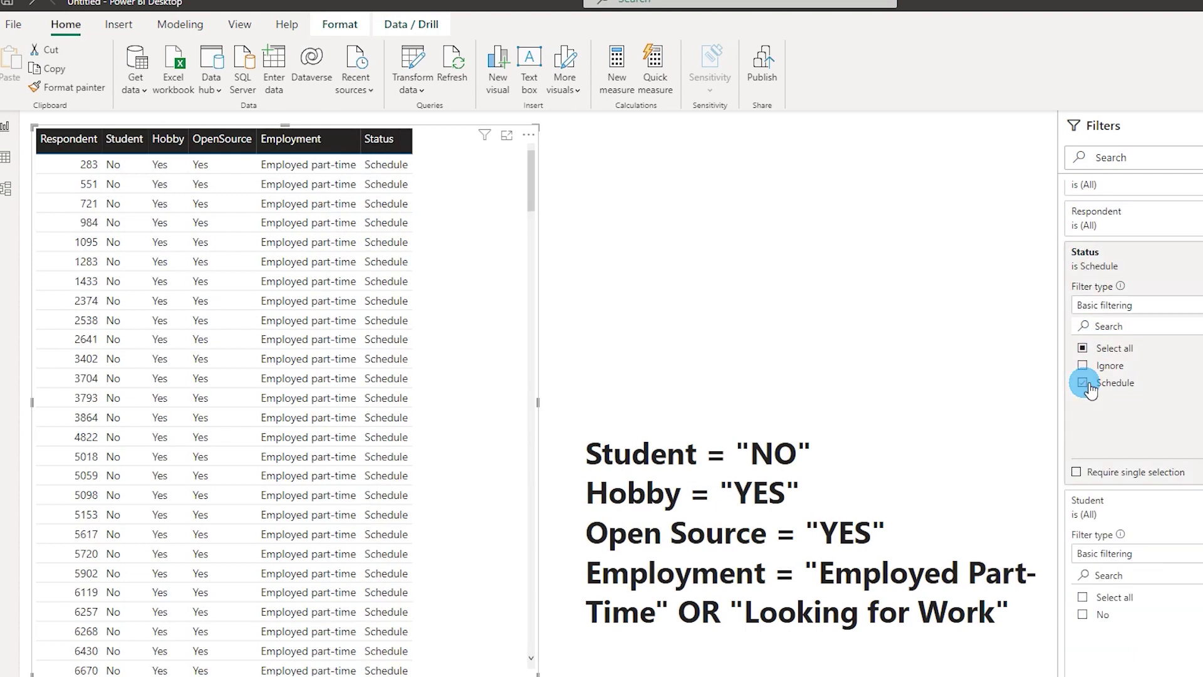